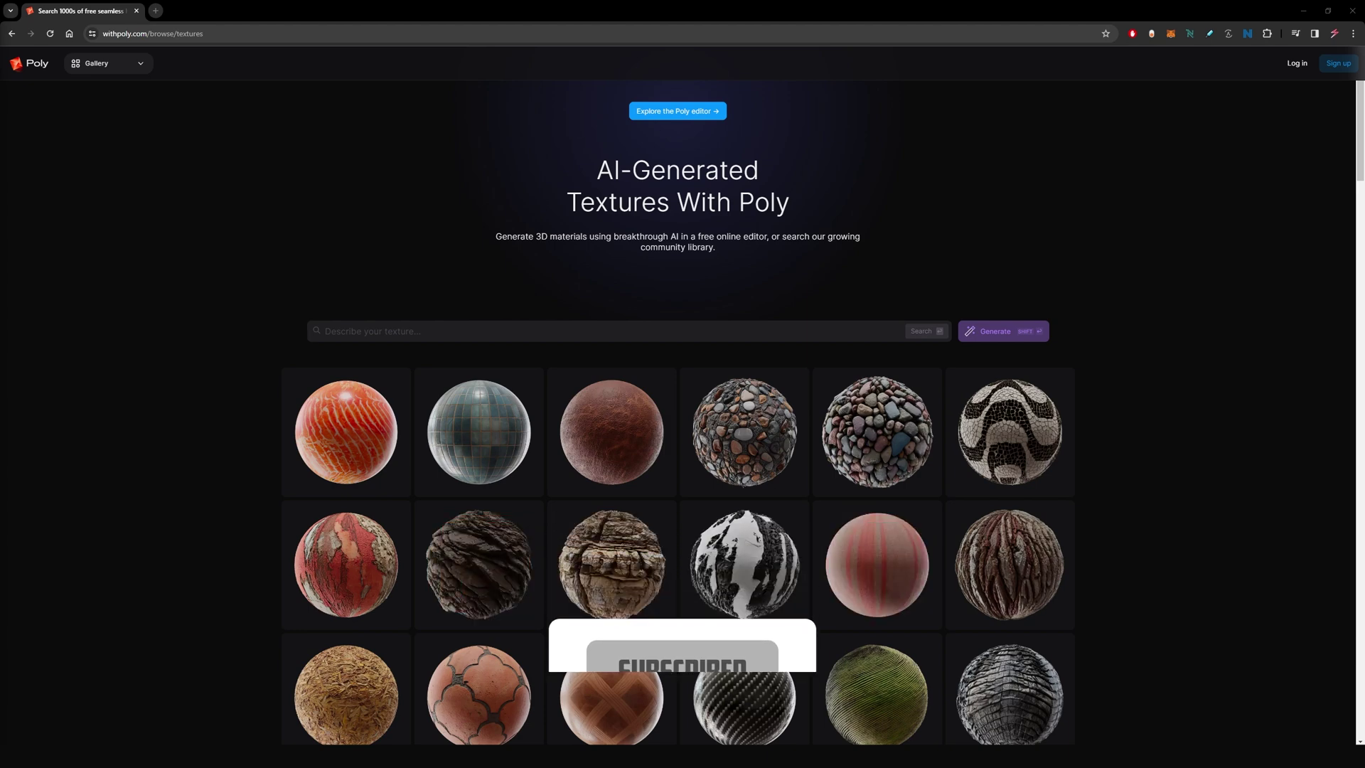
- Browse the gallery of AI-generated textures and check the popular tags offered for the texture search
{"action": "scroll", "coordinate": [296, 524], "scroll_direction": "down", "scroll_amount": 5}
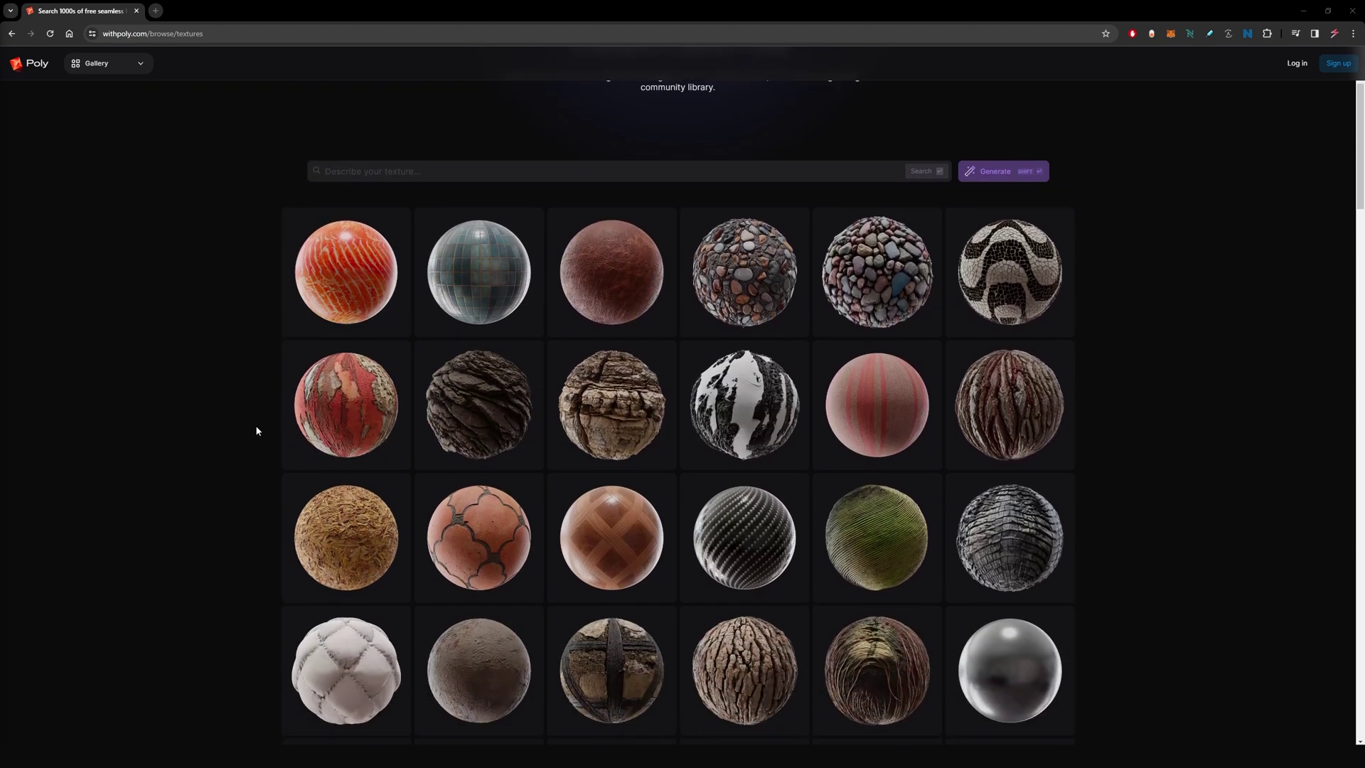
{"action": "scroll", "coordinate": [220, 473], "scroll_direction": "down", "scroll_amount": 7}
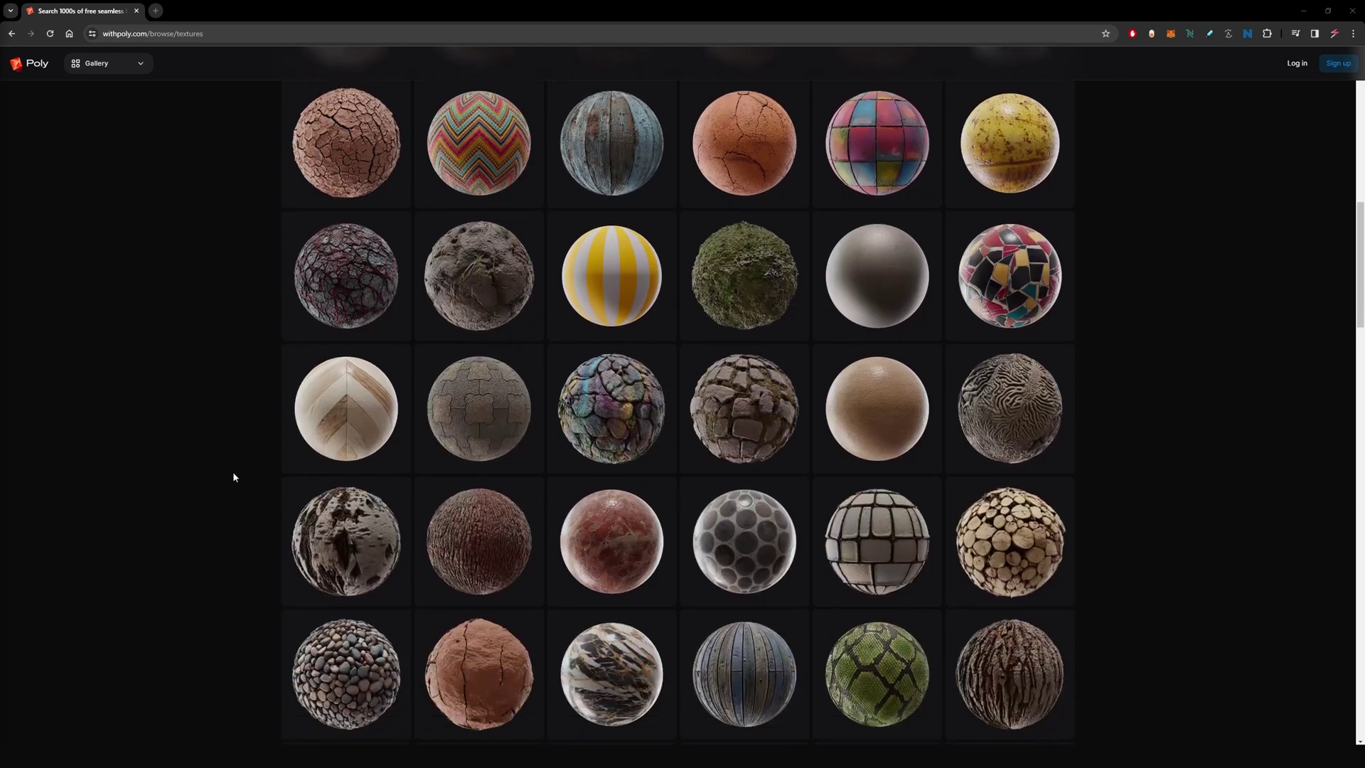
{"action": "scroll", "coordinate": [186, 365], "scroll_direction": "up", "scroll_amount": 1}
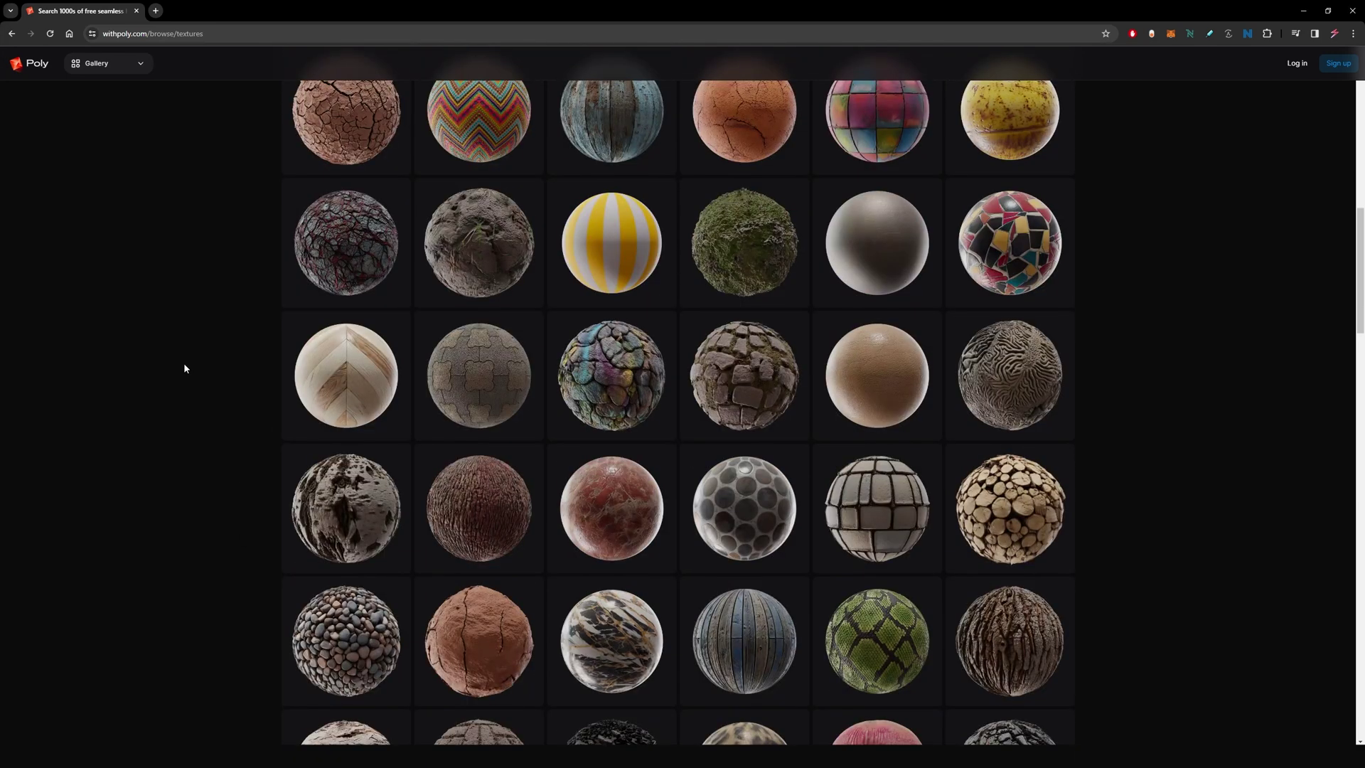
{"action": "scroll", "coordinate": [236, 494], "scroll_direction": "down", "scroll_amount": 4}
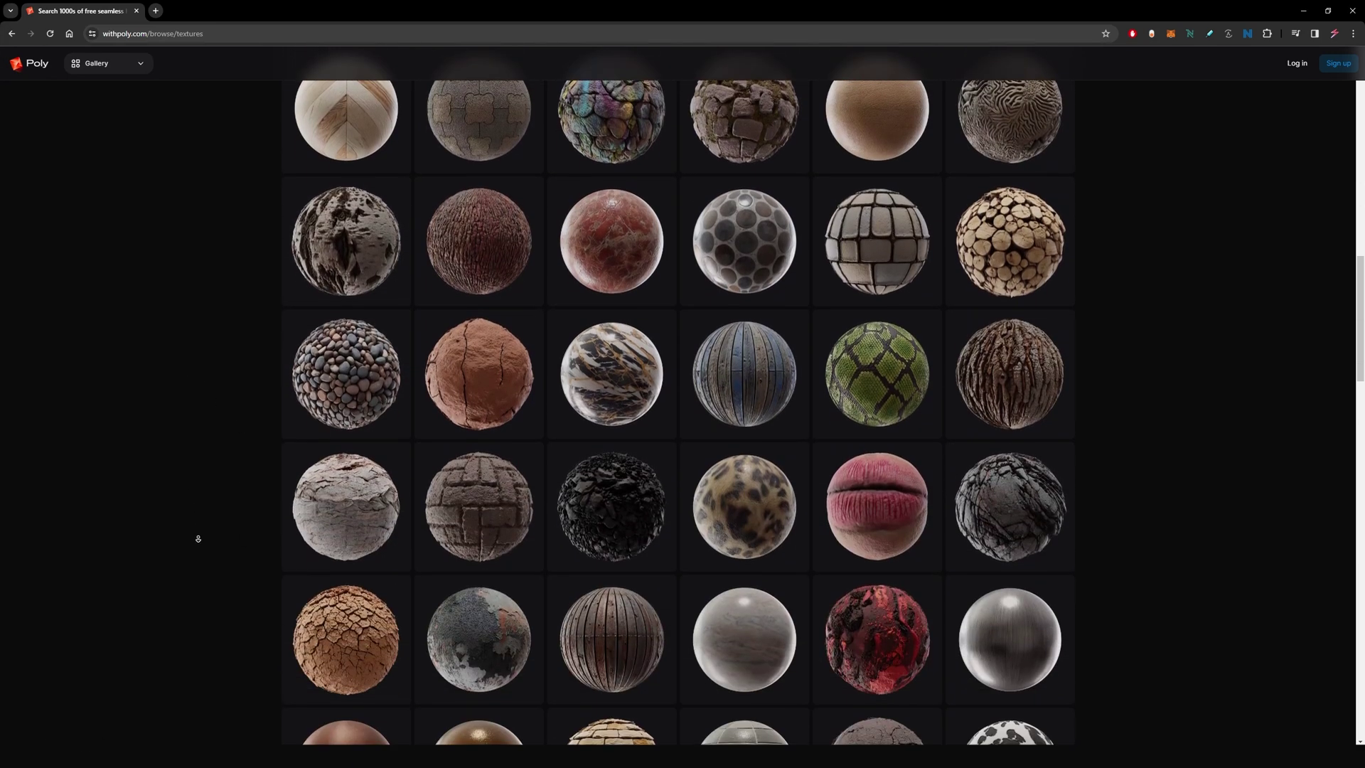
{"action": "scroll", "coordinate": [198, 540], "scroll_direction": "down", "scroll_amount": 1}
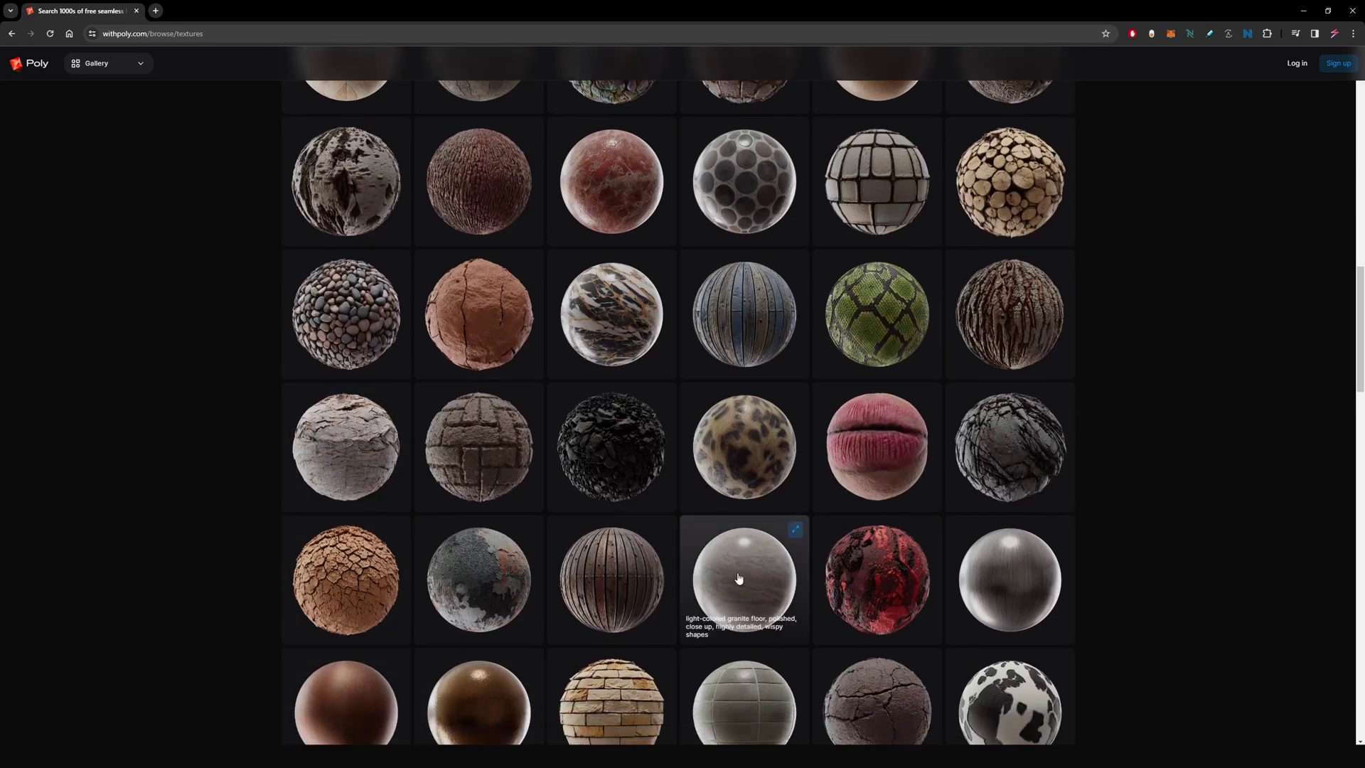
{"action": "scroll", "coordinate": [738, 578], "scroll_direction": "down", "scroll_amount": 3}
{"action": "scroll", "coordinate": [874, 597], "scroll_direction": "down", "scroll_amount": 5}
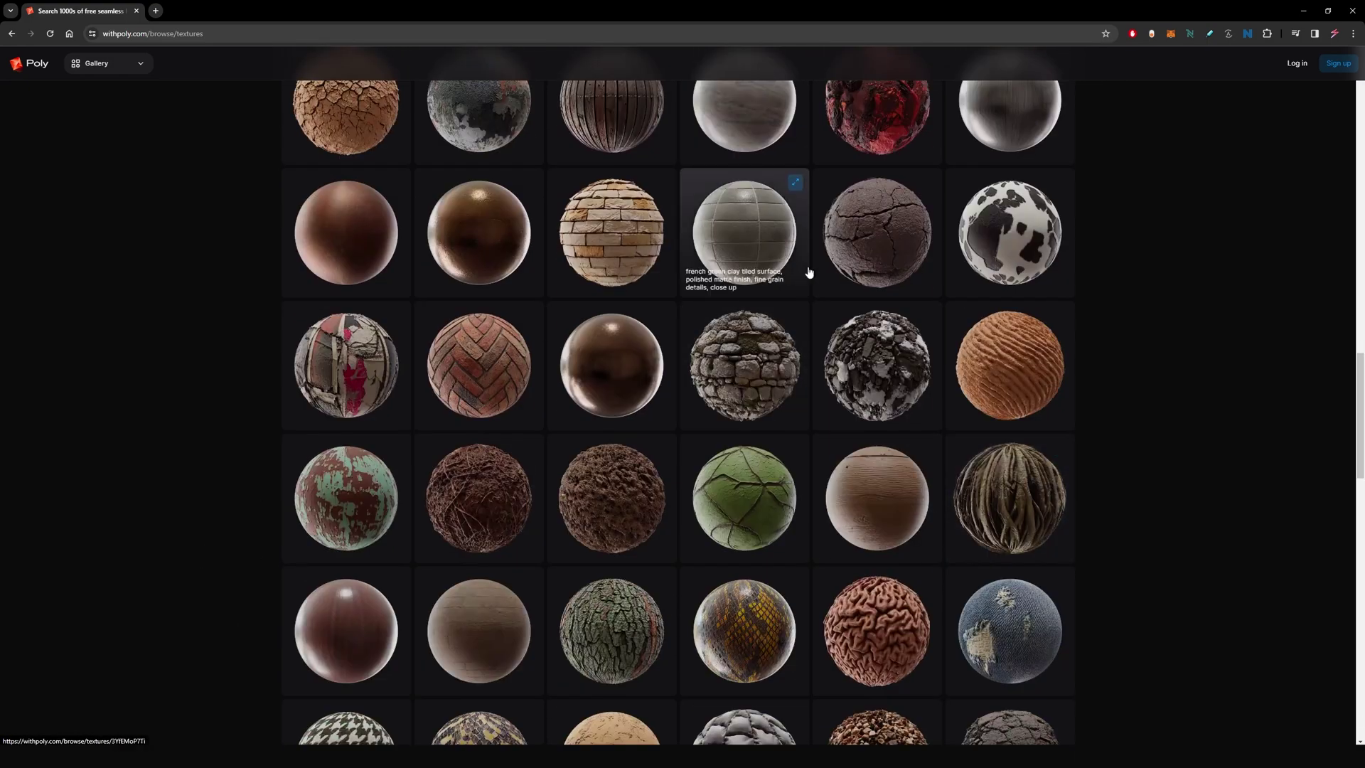
{"action": "scroll", "coordinate": [1116, 469], "scroll_direction": "down", "scroll_amount": 3}
{"action": "key", "text": "Home"}
{"action": "left_click", "coordinate": [412, 332]}
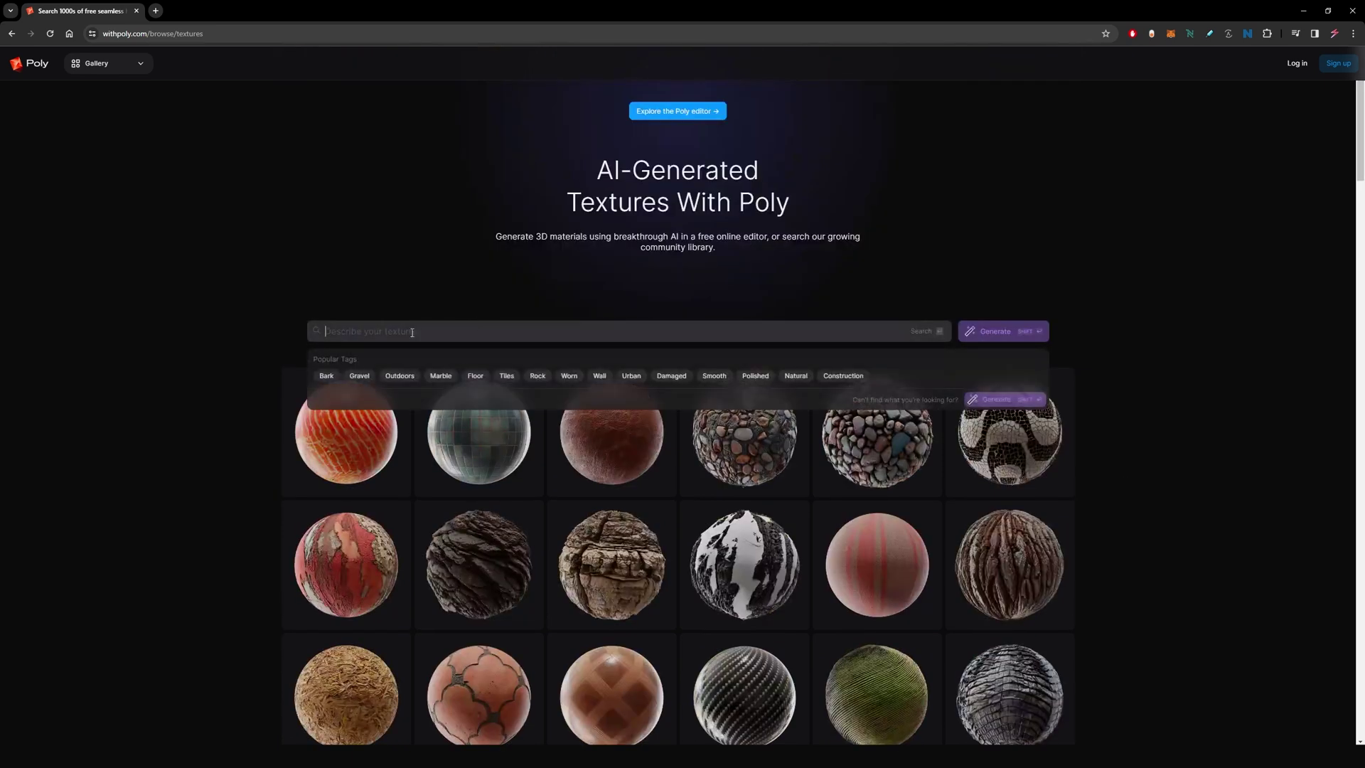
- In the Texture Editor, quick-generate a 2K texture of the Organic material type from the prompt "stone wall, stylized"
{"action": "left_click", "coordinate": [112, 62]}
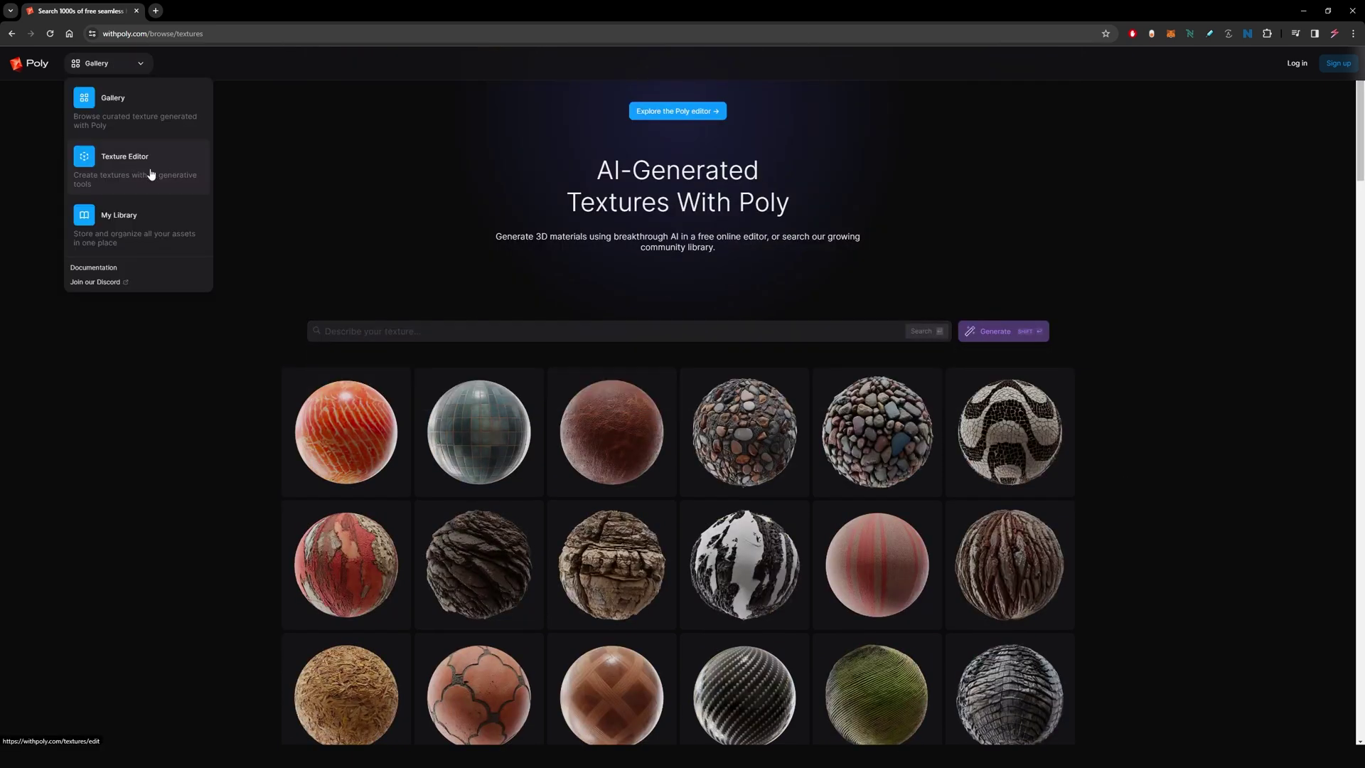
{"action": "left_click", "coordinate": [151, 174]}
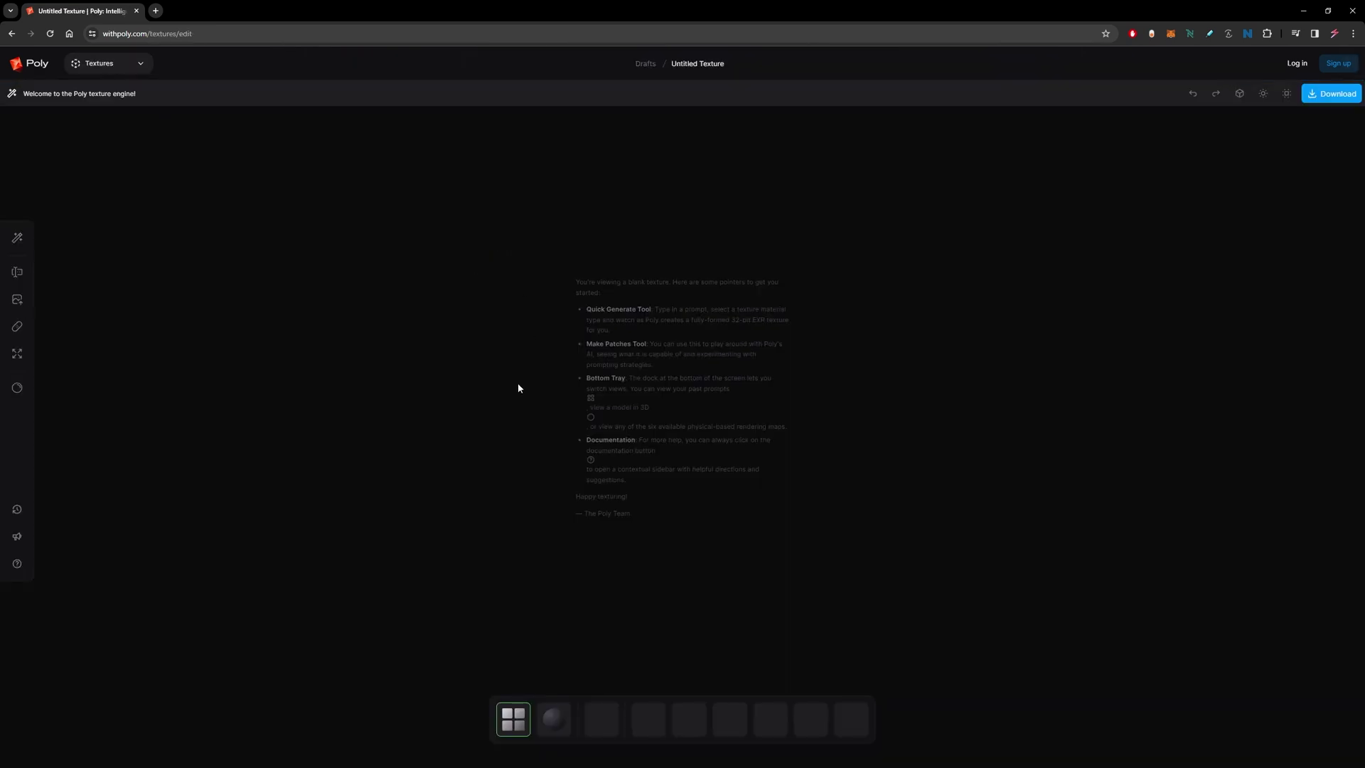
{"action": "left_click", "coordinate": [18, 239]}
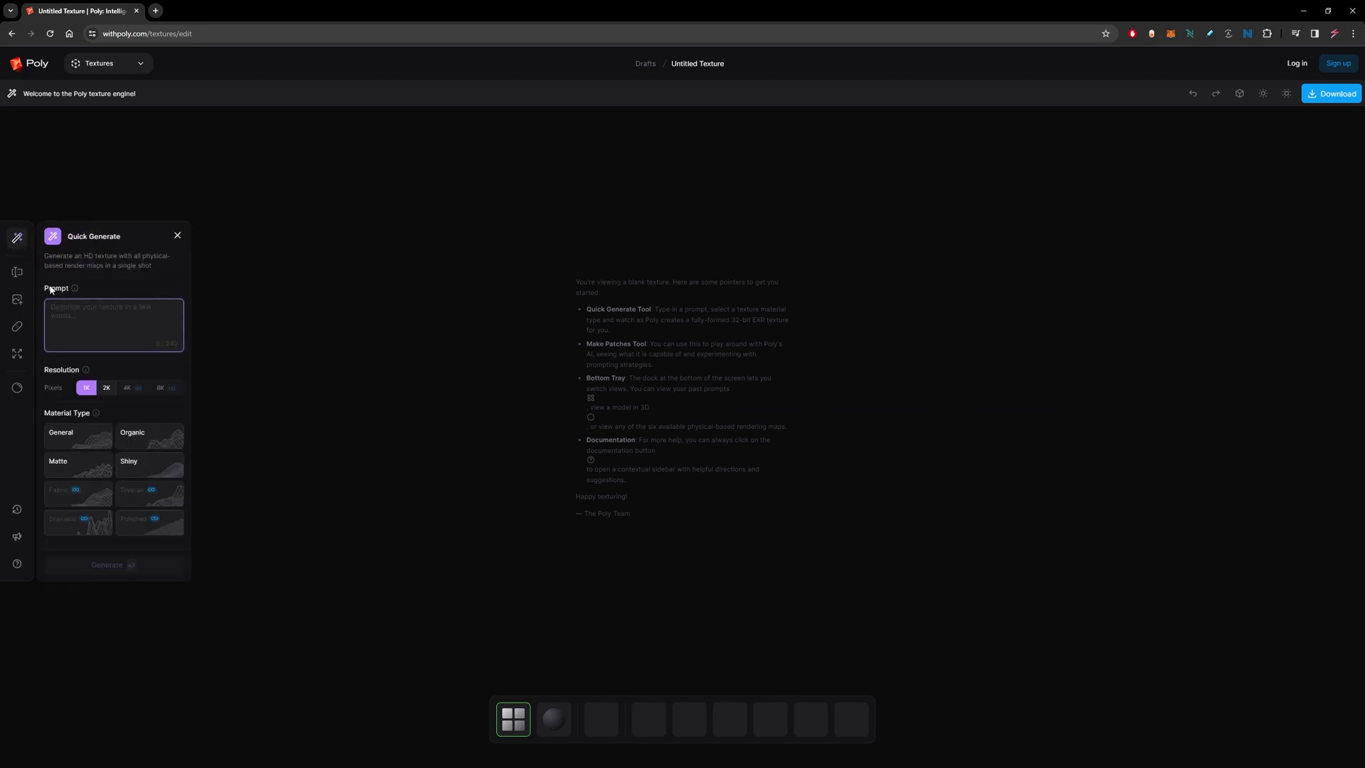
{"action": "type", "text": "stone wall, stylized"}
{"action": "left_click", "coordinate": [107, 388]}
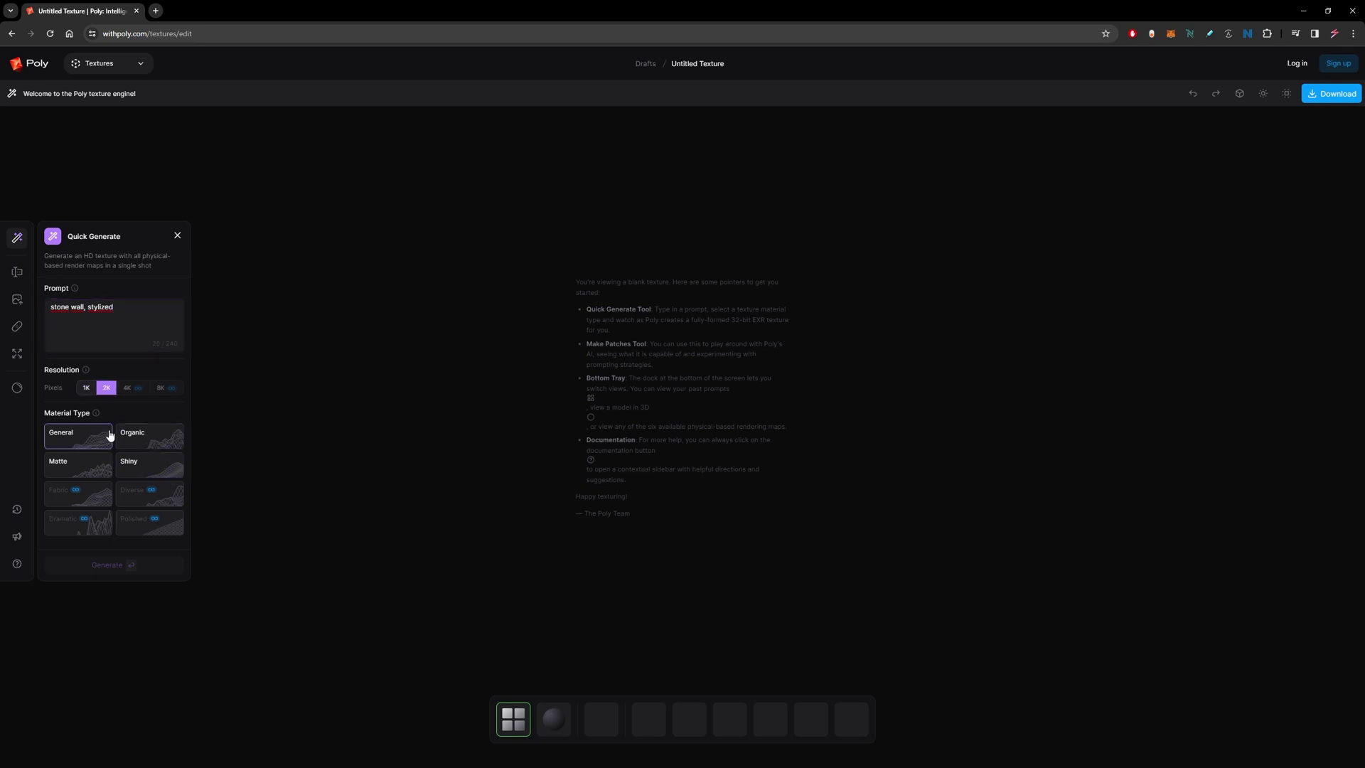
{"action": "left_click", "coordinate": [147, 442]}
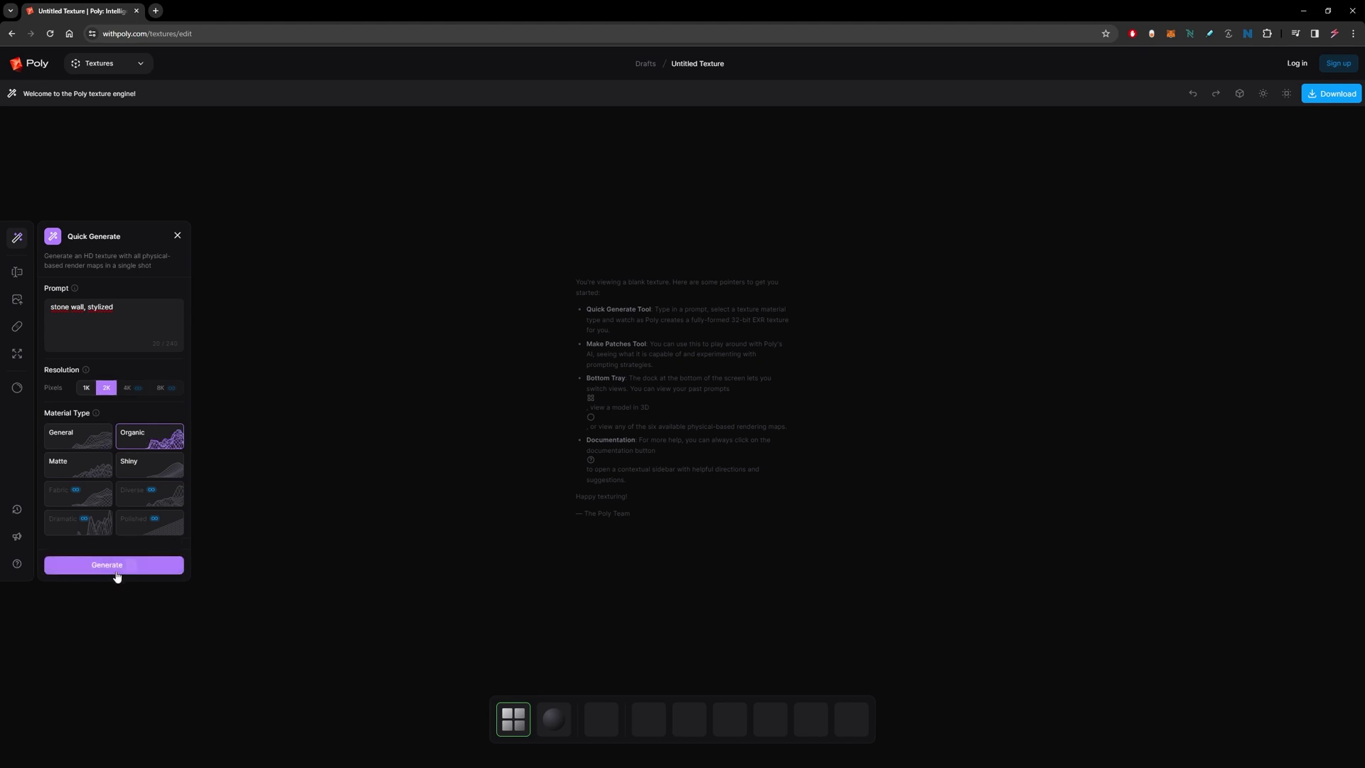
{"action": "left_click", "coordinate": [110, 569]}
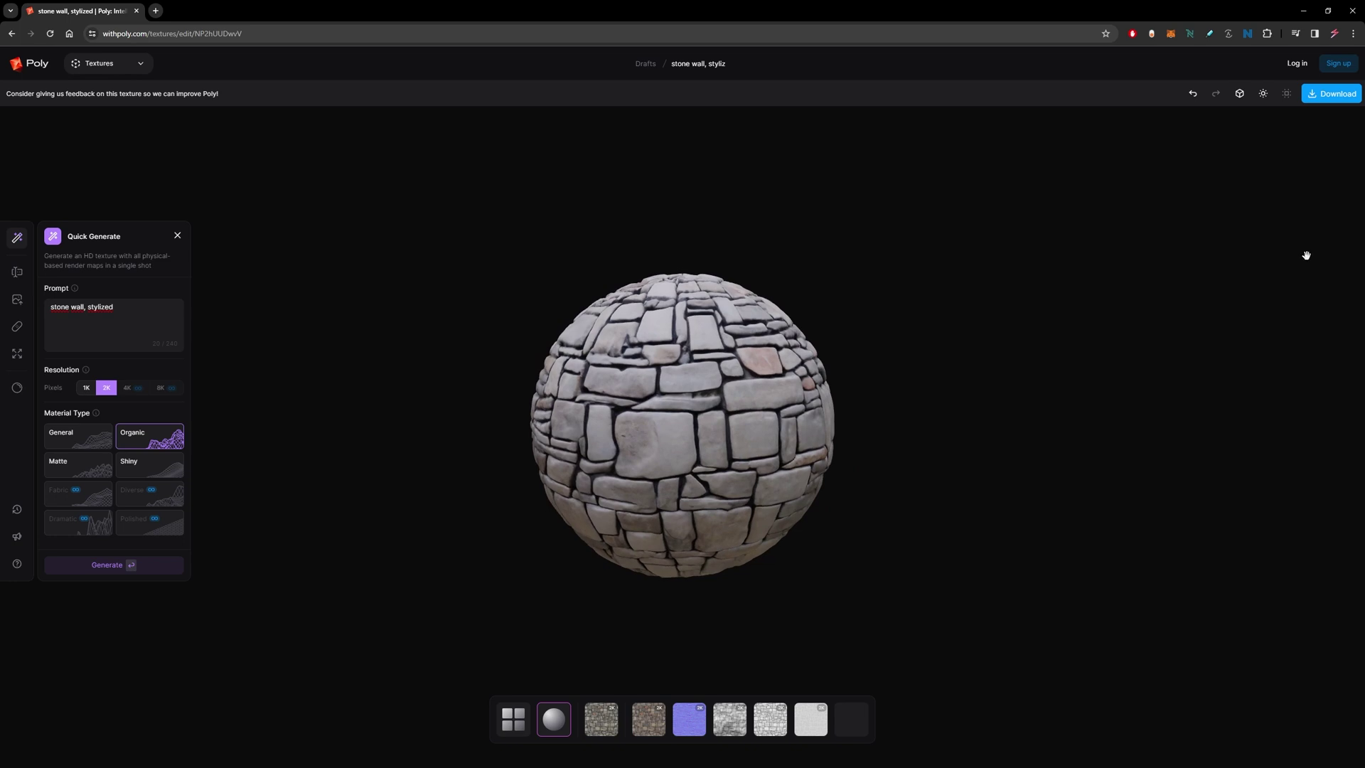
- Review the image variants generated for the prompt and select the large-block brown stone wall in the upper set's lower-right tile
{"action": "left_click_drag", "start_coordinate": [114, 307], "coordinate": [70, 307]}
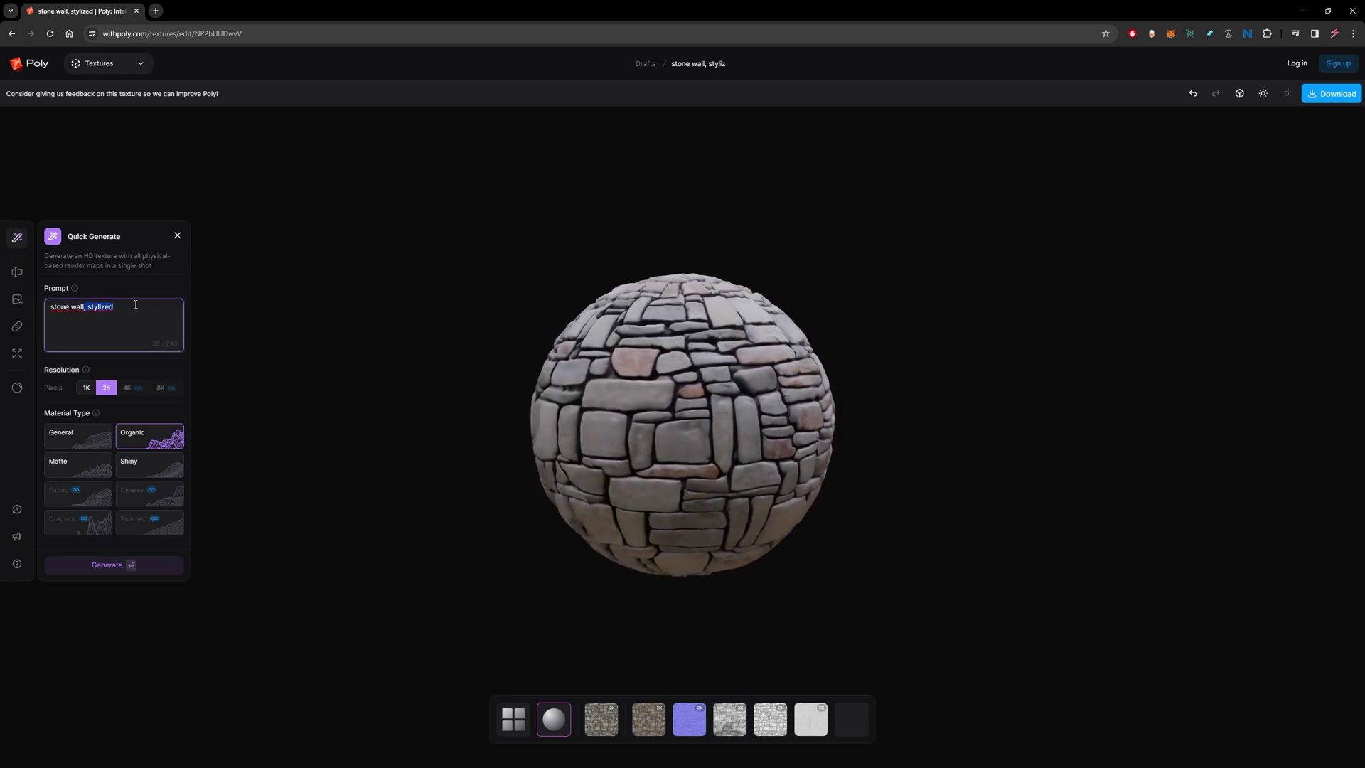
{"action": "left_click", "coordinate": [158, 299]}
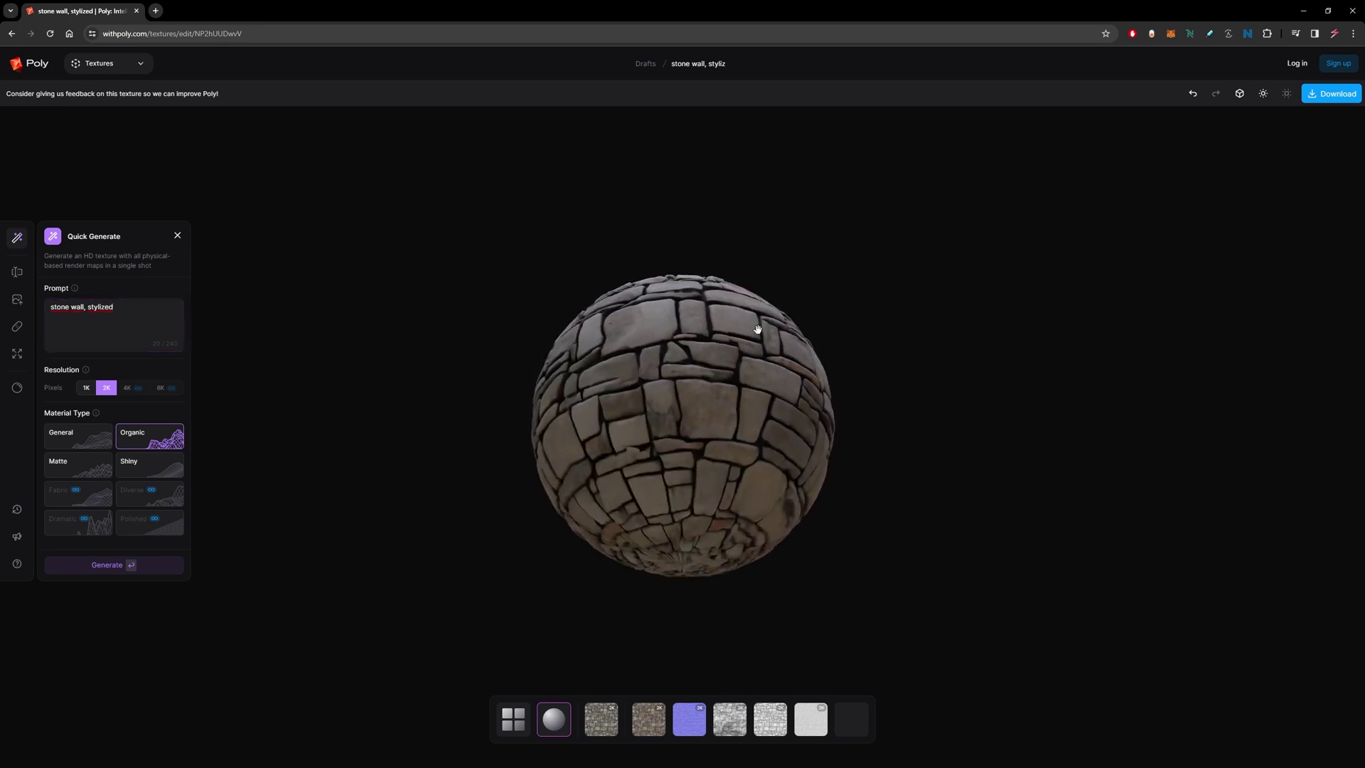
{"action": "left_click", "coordinate": [512, 719]}
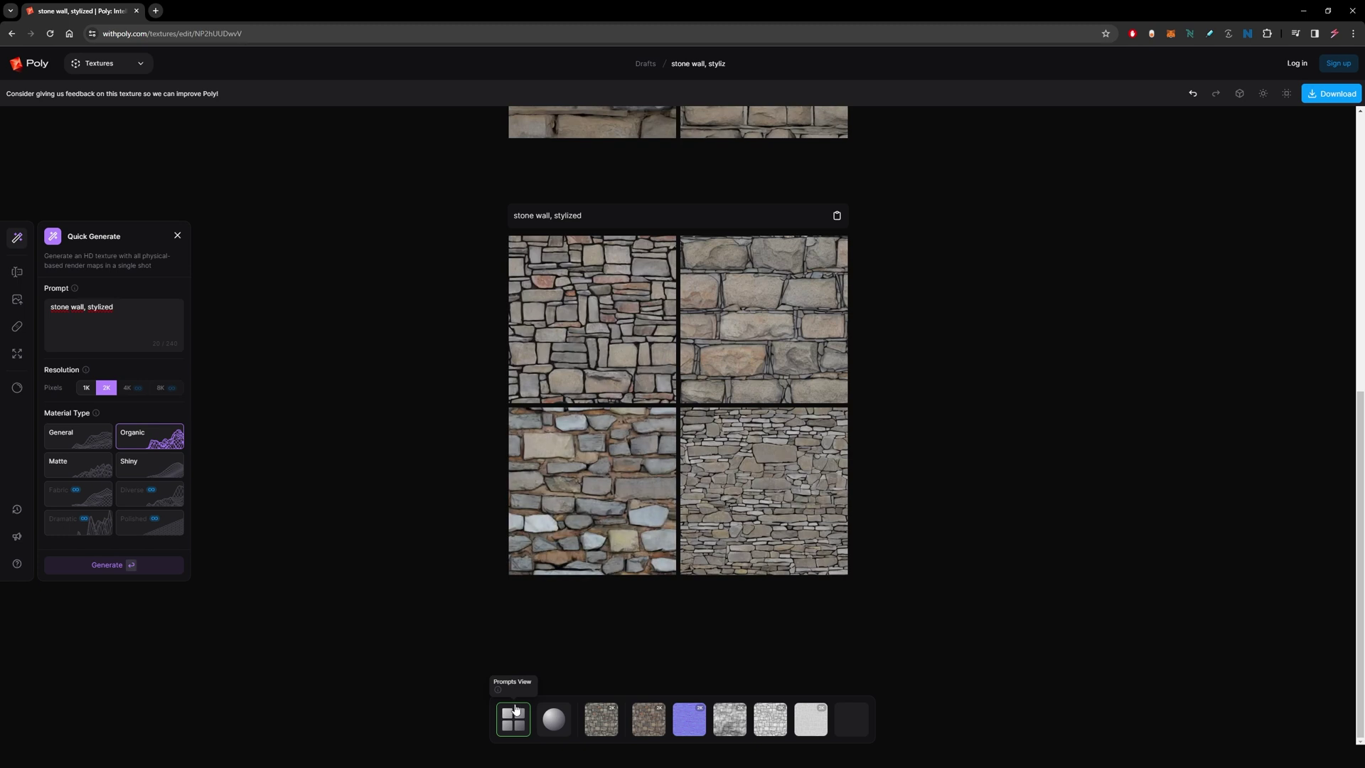
{"action": "mouse_move", "coordinate": [616, 489]}
{"action": "scroll", "coordinate": [711, 598], "scroll_direction": "up", "scroll_amount": 3}
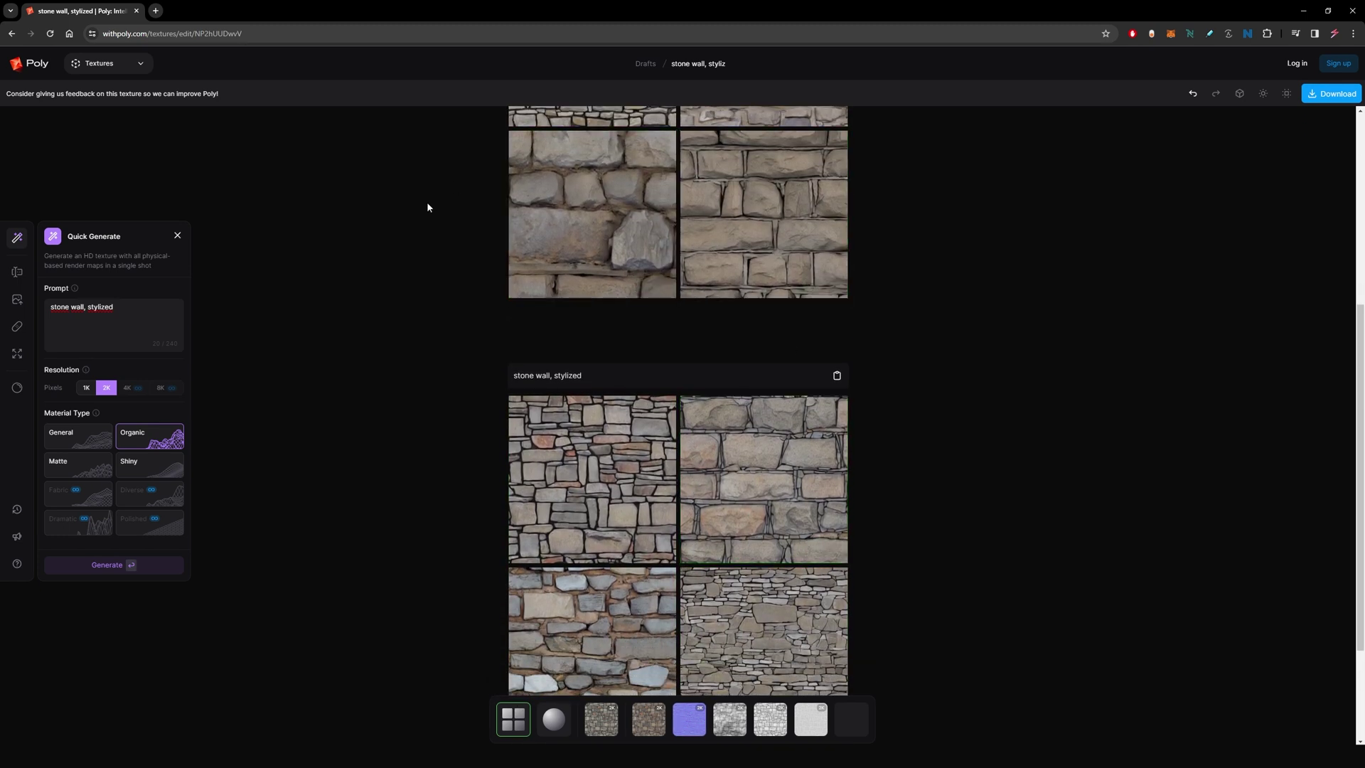
{"action": "scroll", "coordinate": [668, 540], "scroll_direction": "up", "scroll_amount": 2}
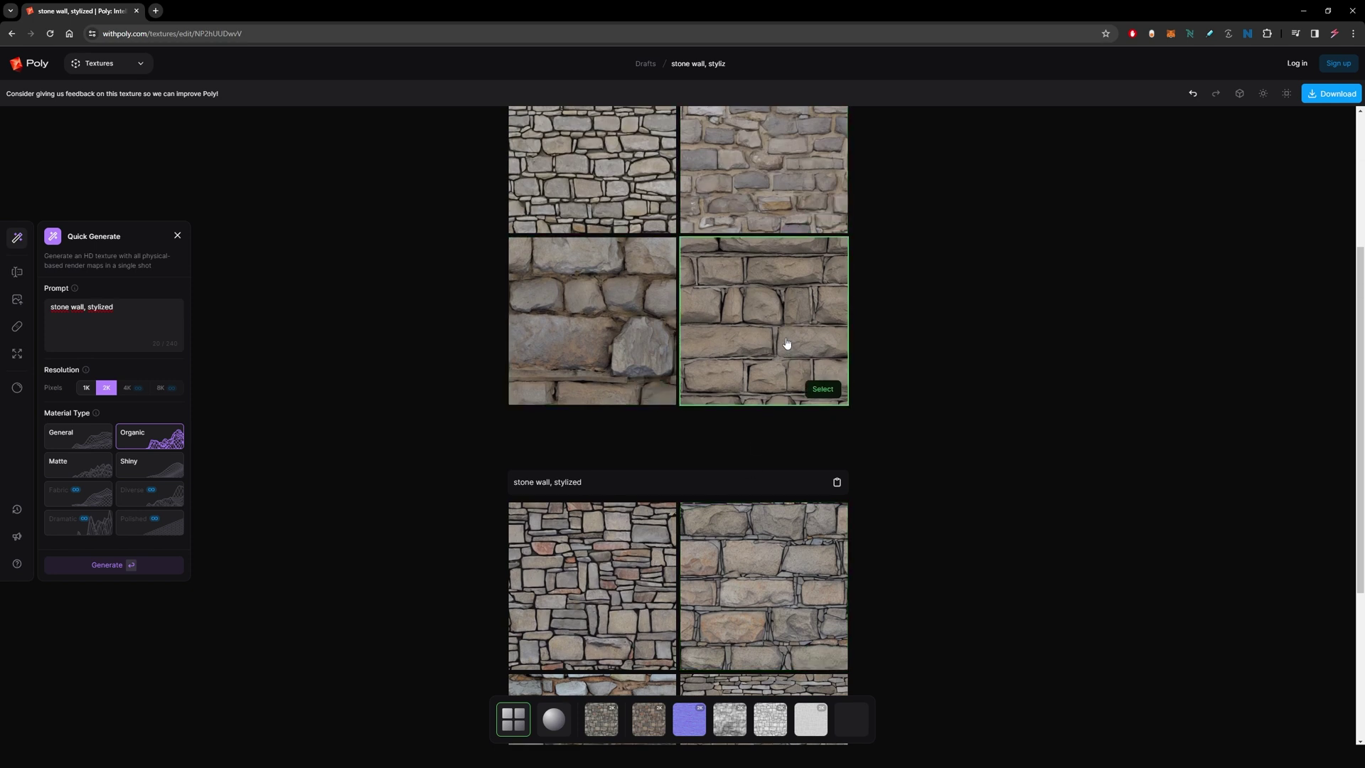
{"action": "left_click", "coordinate": [756, 326]}
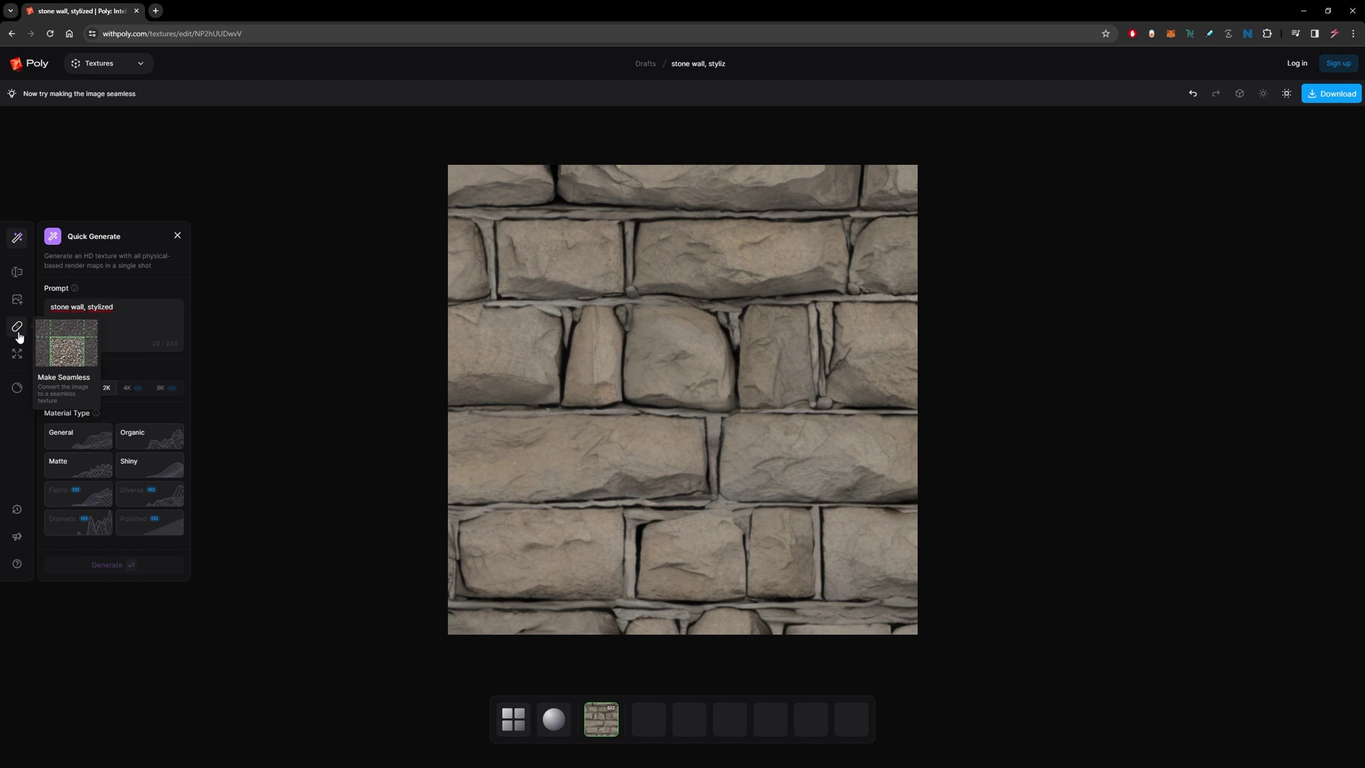
- Make the selected stone wall image seamless at 80% patch scale and upscale it to 2K resolution
{"action": "left_click", "coordinate": [18, 331]}
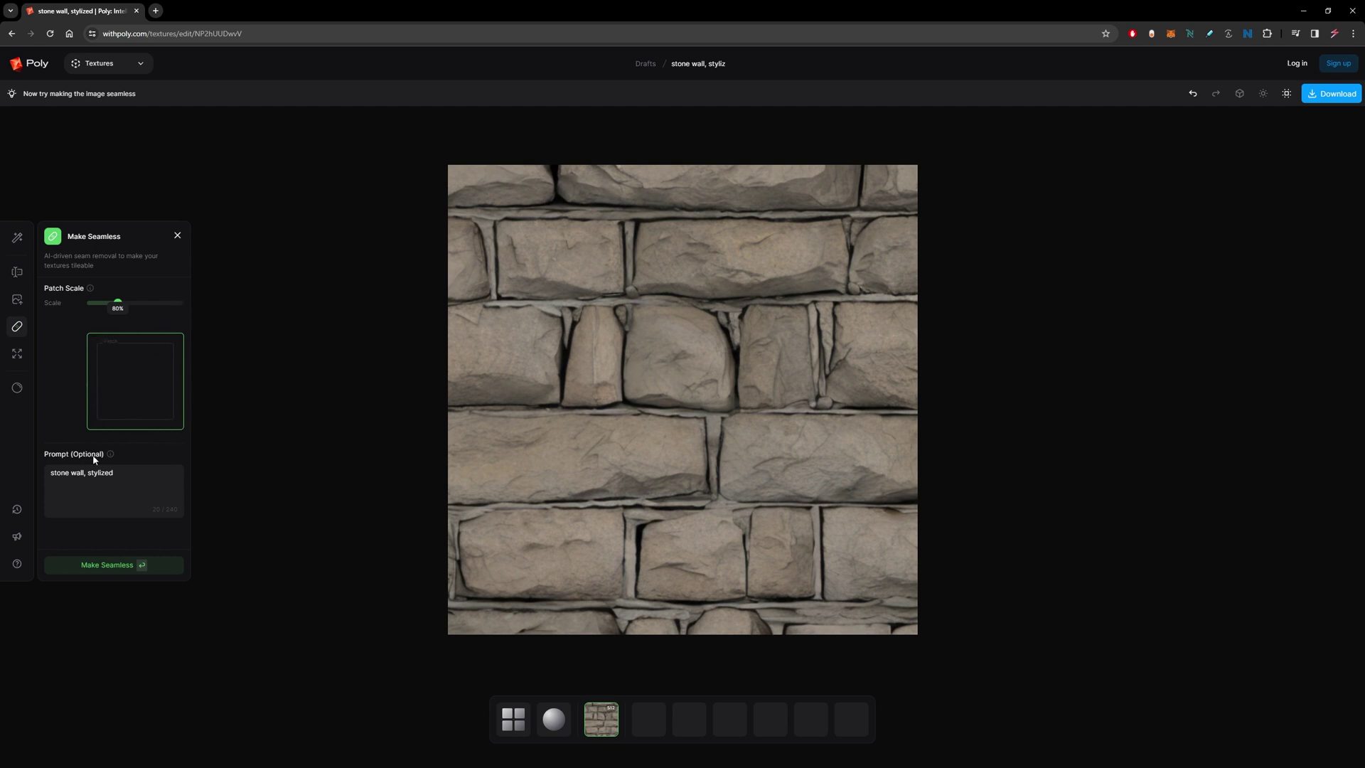
{"action": "left_click", "coordinate": [114, 567]}
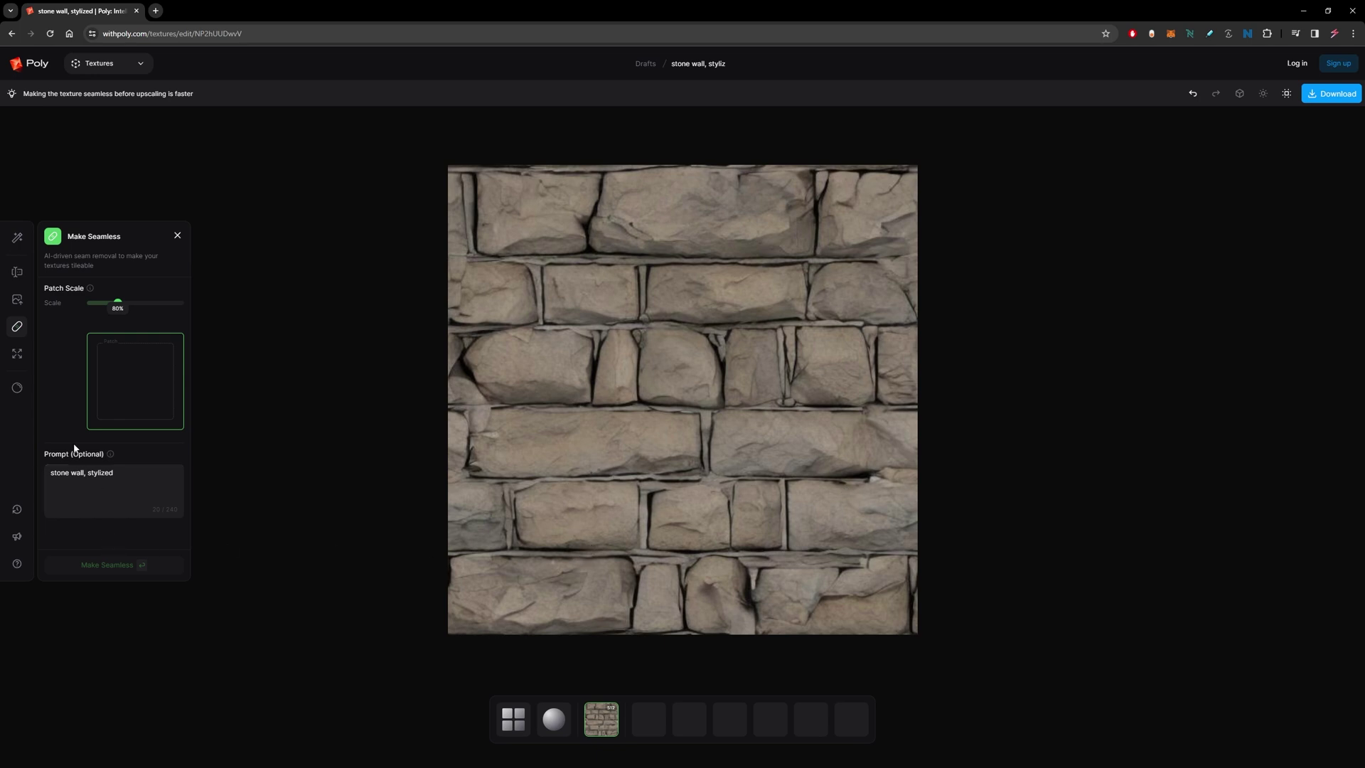
{"action": "left_click", "coordinate": [22, 357]}
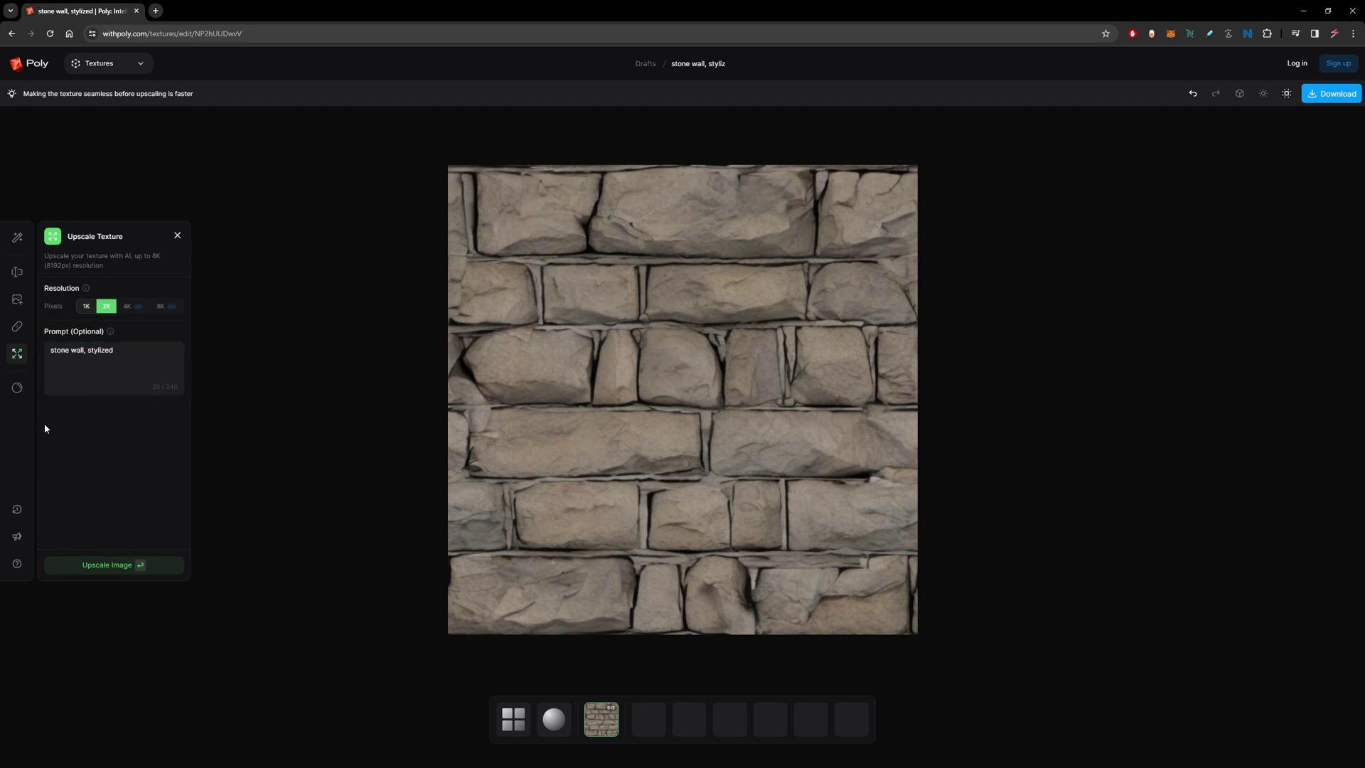
{"action": "left_click", "coordinate": [107, 566]}
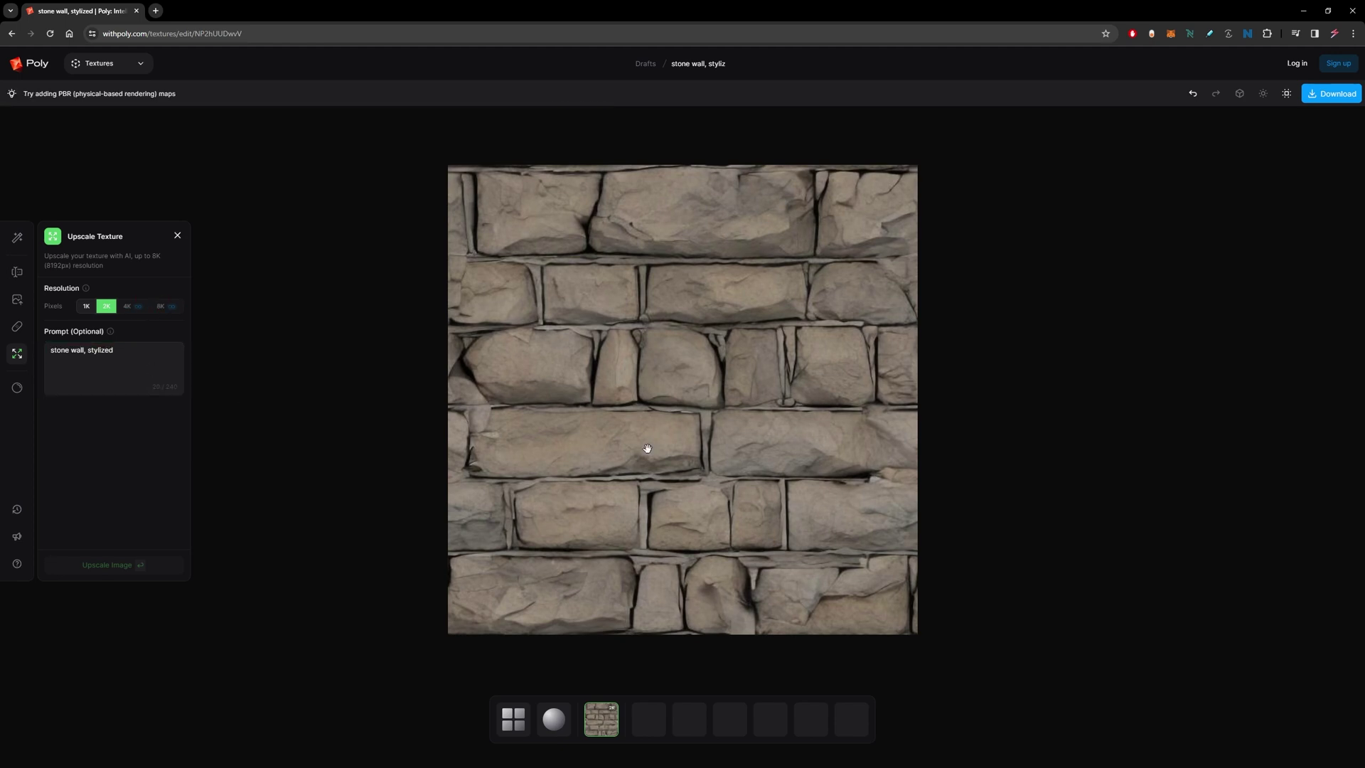
{"action": "scroll", "coordinate": [654, 426], "scroll_direction": "up", "scroll_amount": 5}
{"action": "scroll", "coordinate": [643, 327], "scroll_direction": "down", "scroll_amount": 5}
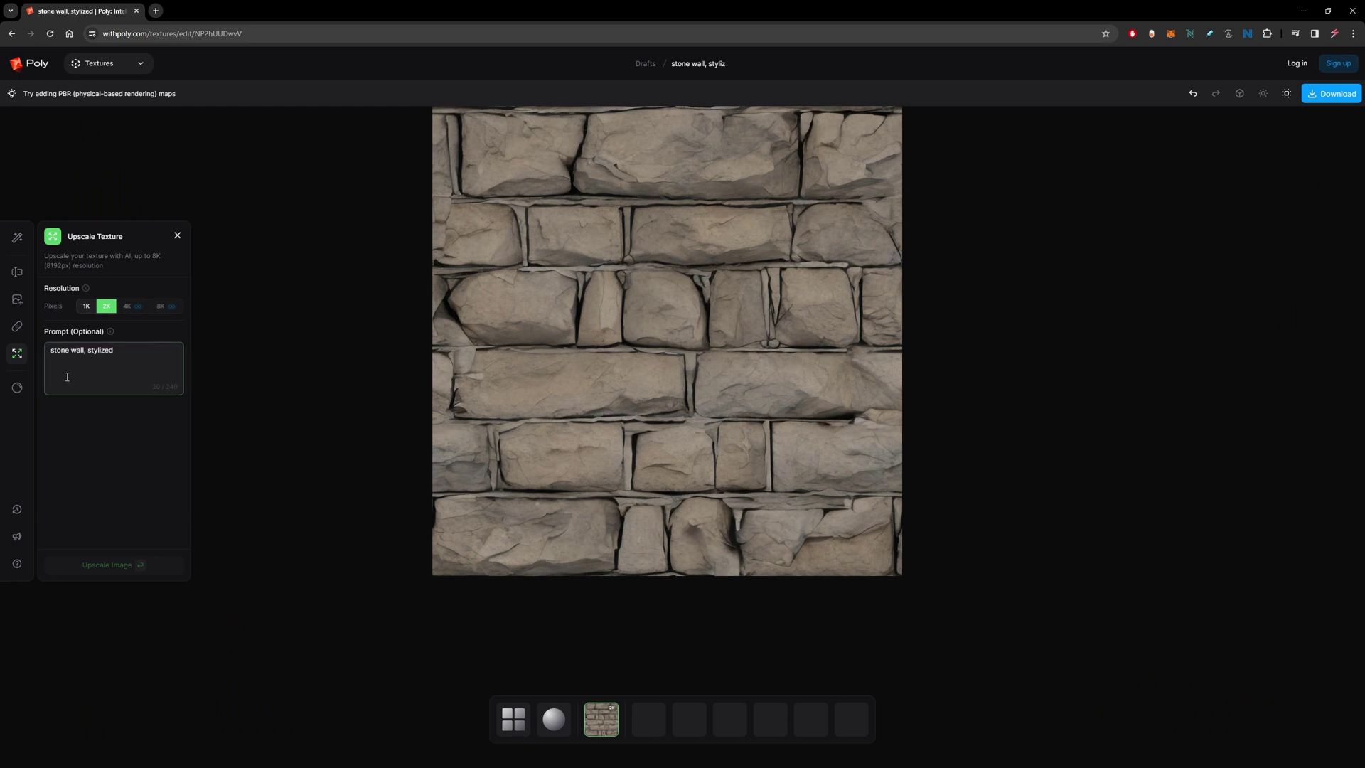
- Generate the Color (Albedo), Normal and Height (Displacement) PBR maps for the texture with the Organic material type
{"action": "left_click", "coordinate": [17, 389]}
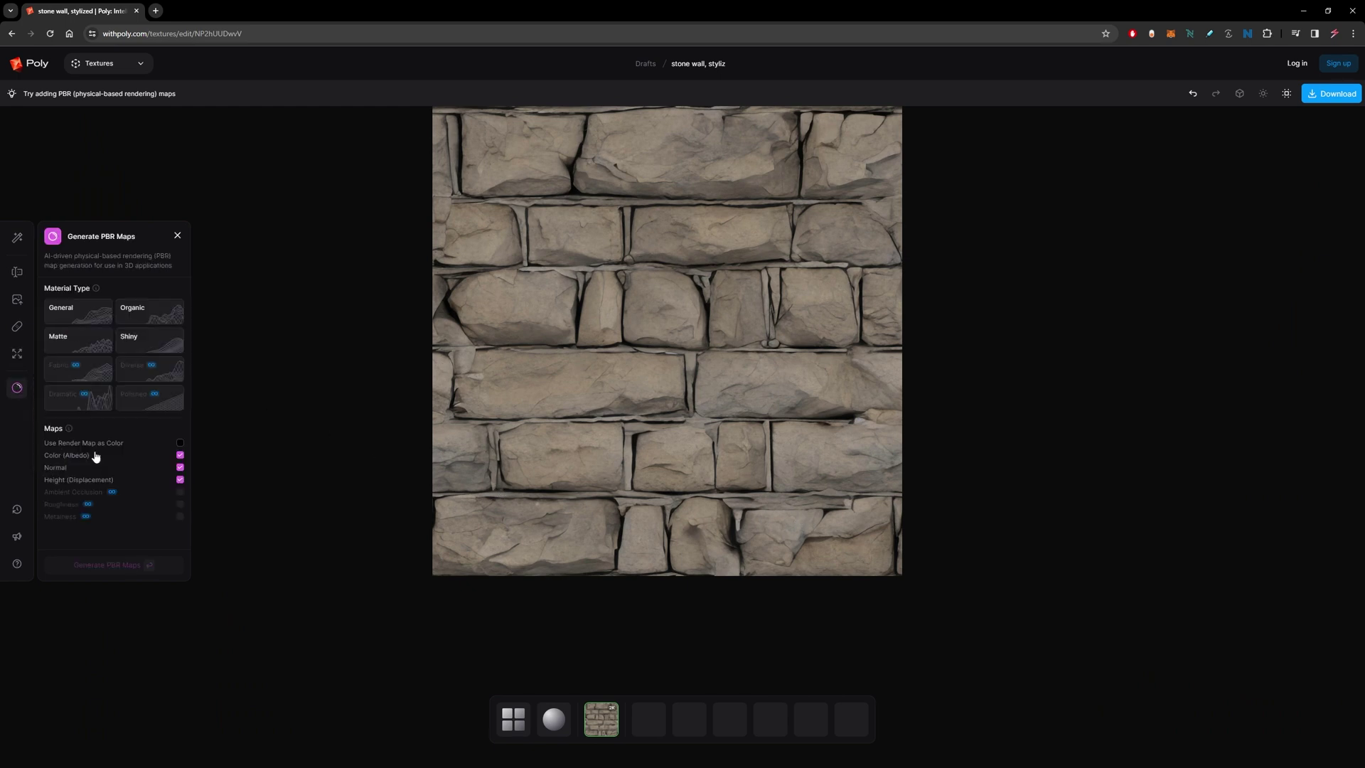
{"action": "left_click", "coordinate": [153, 315]}
{"action": "left_click", "coordinate": [135, 565]}
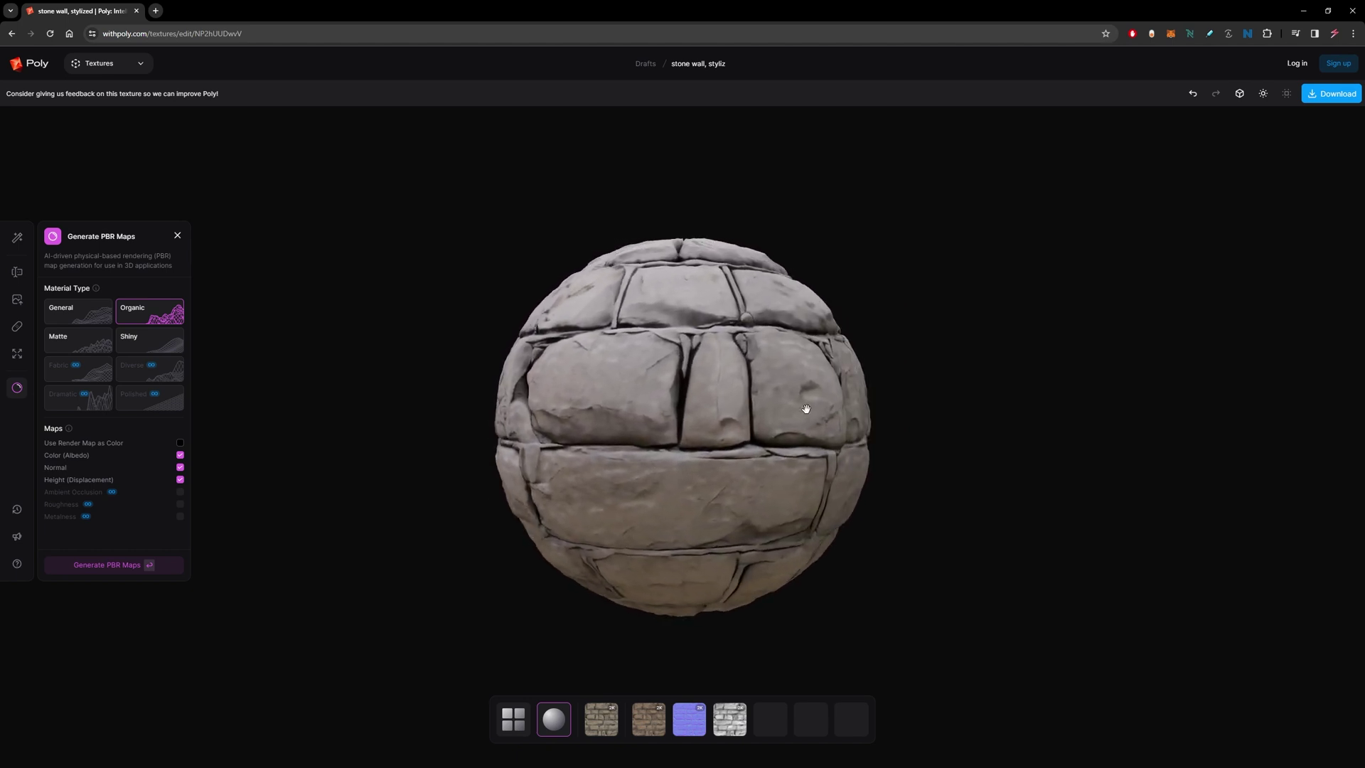
- Slightly increase the preview's tiling and height in the render options and change the preview object to a flat plane
{"action": "left_click", "coordinate": [1240, 95]}
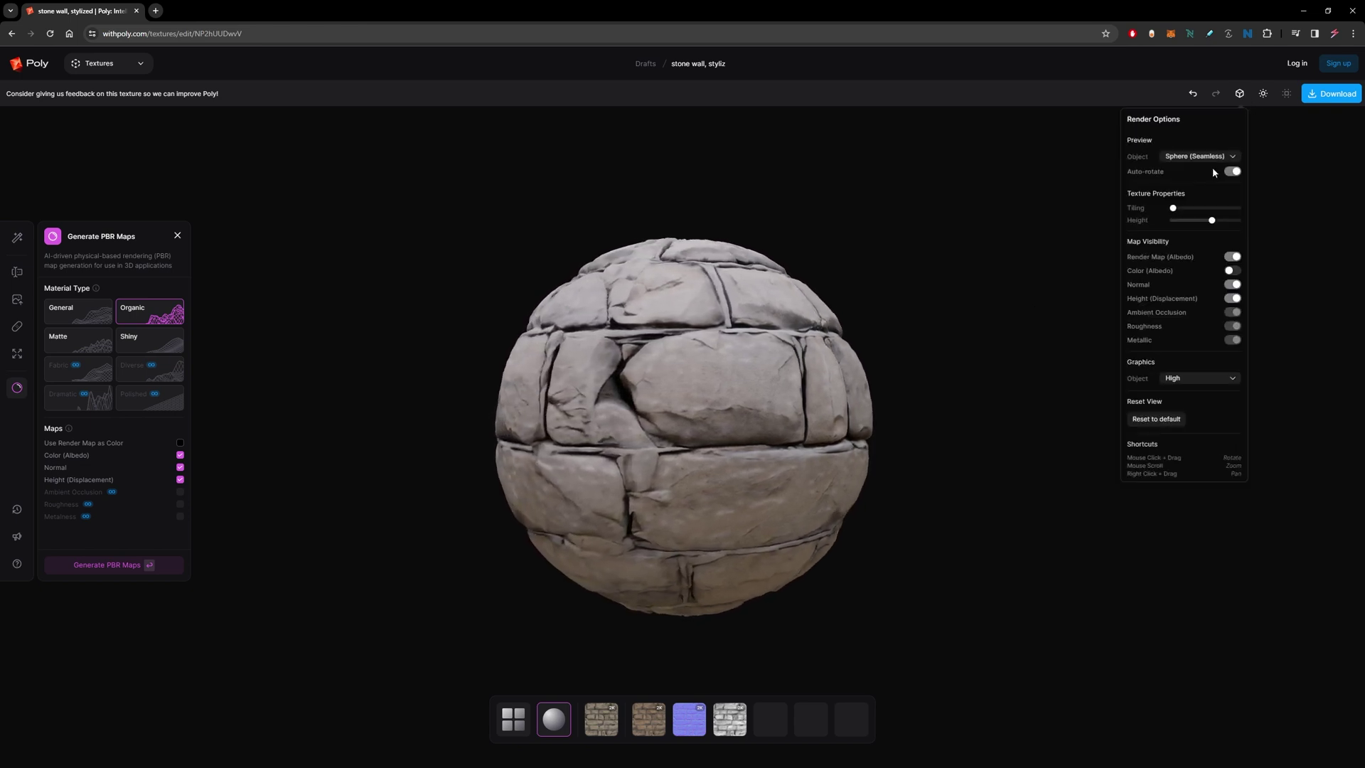
{"action": "left_click_drag", "start_coordinate": [1173, 208], "coordinate": [1187, 210]}
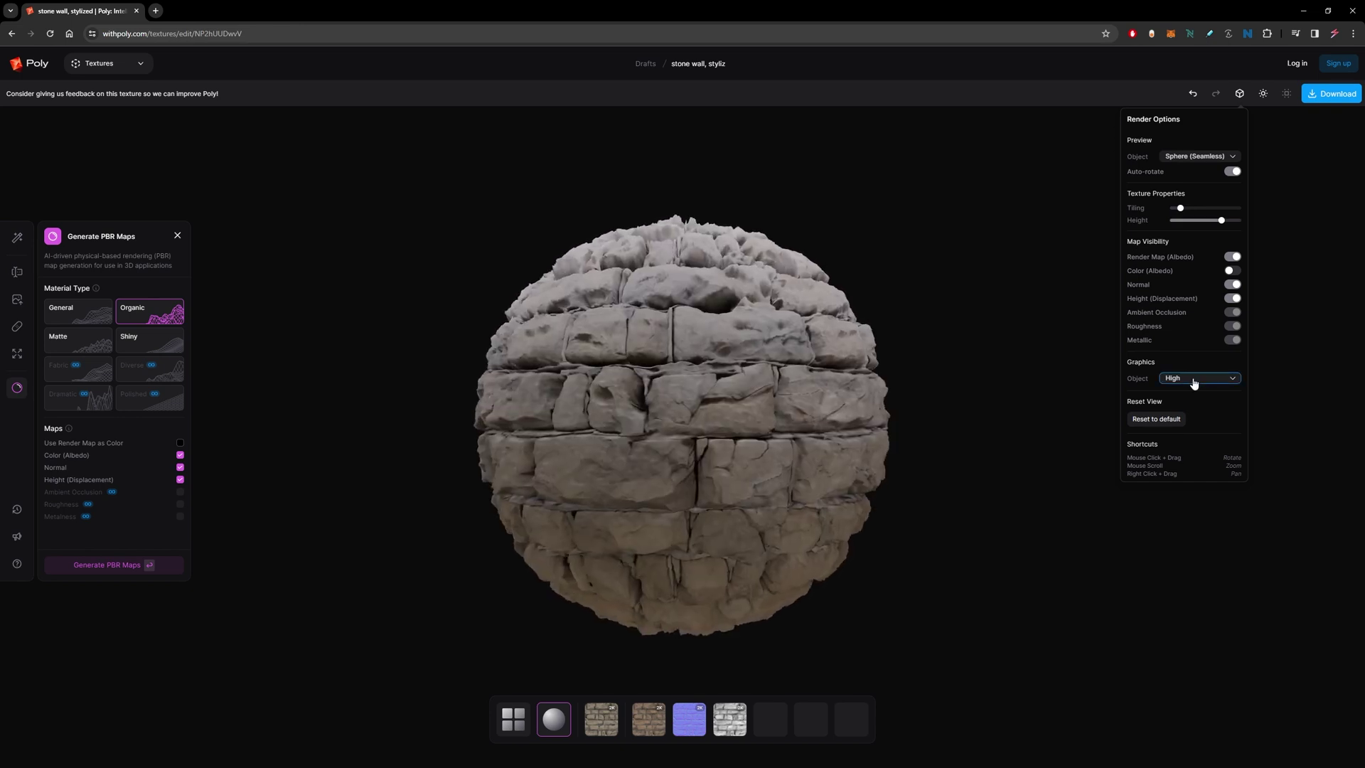
{"action": "left_click", "coordinate": [1201, 378]}
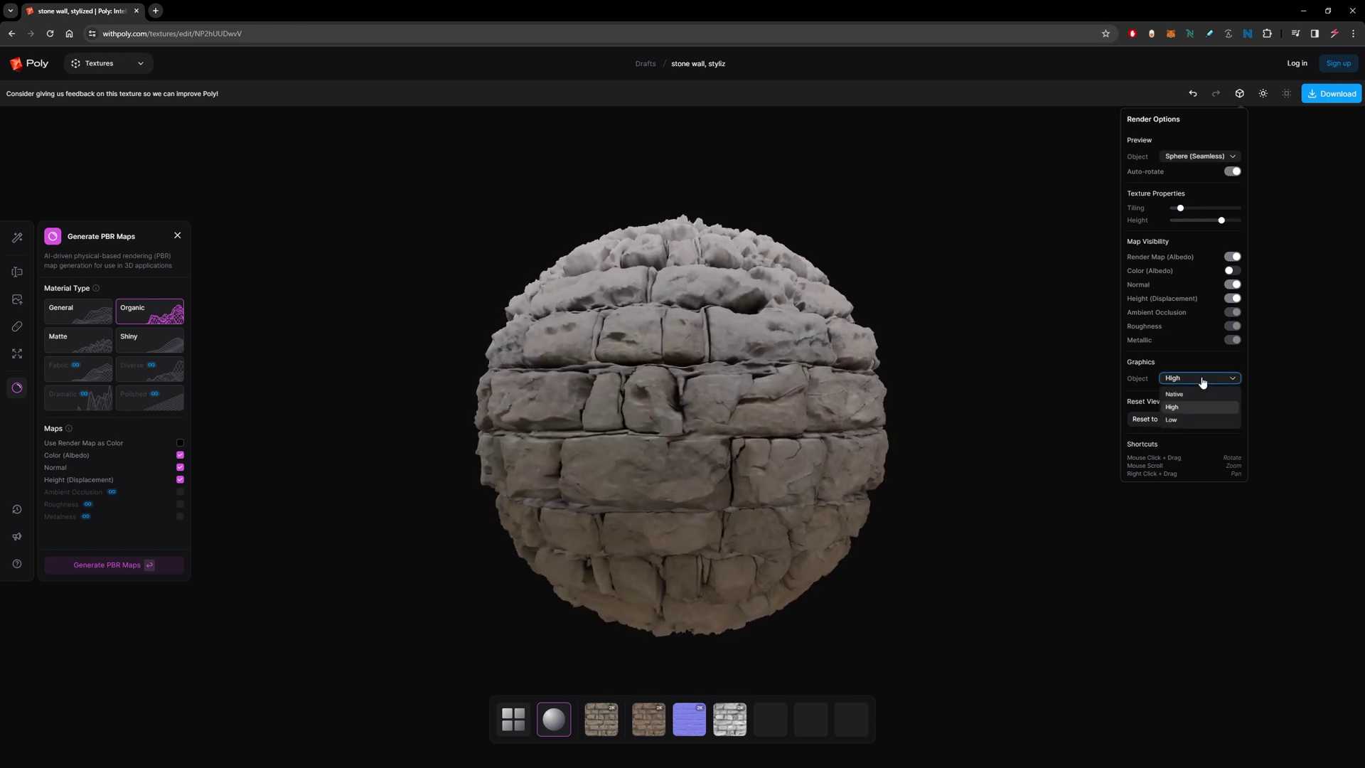
{"action": "left_click", "coordinate": [1203, 379]}
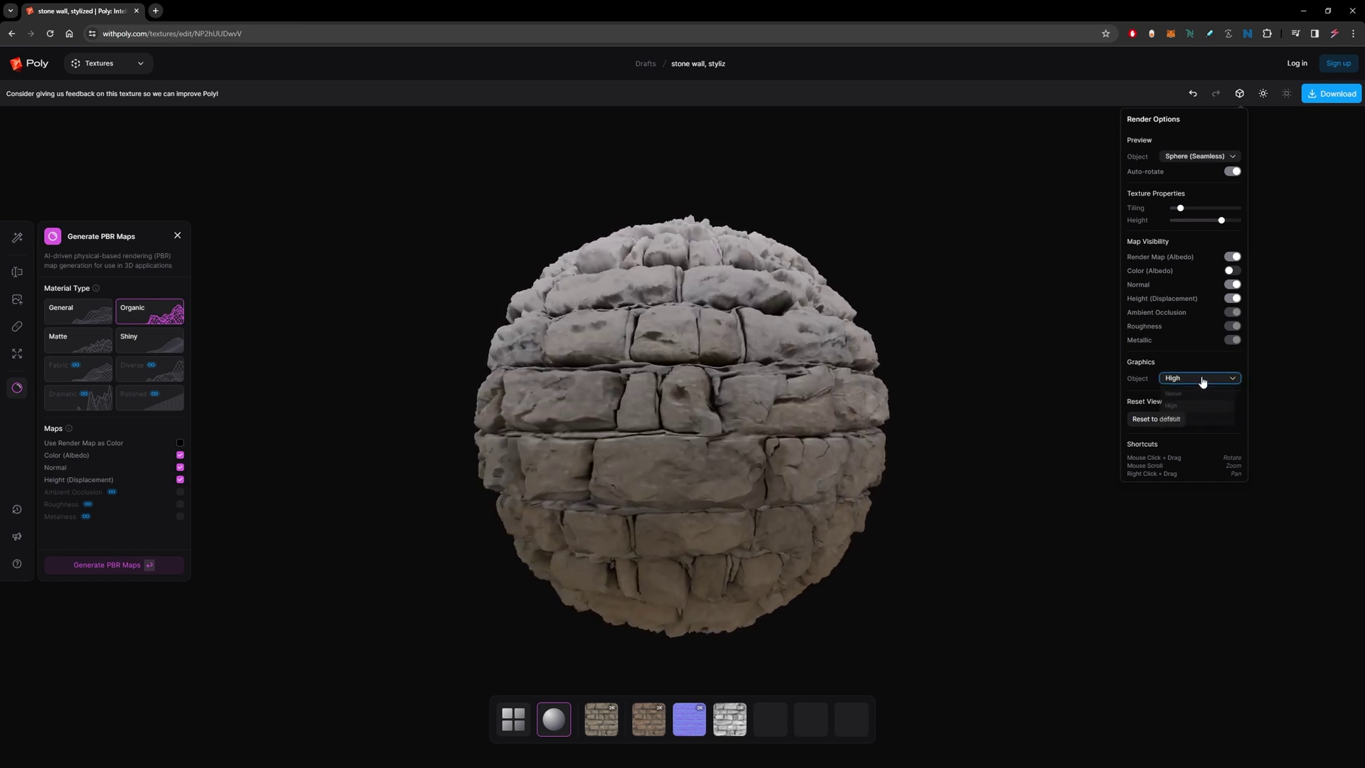
{"action": "left_click", "coordinate": [1199, 158]}
{"action": "left_click", "coordinate": [1181, 175]}
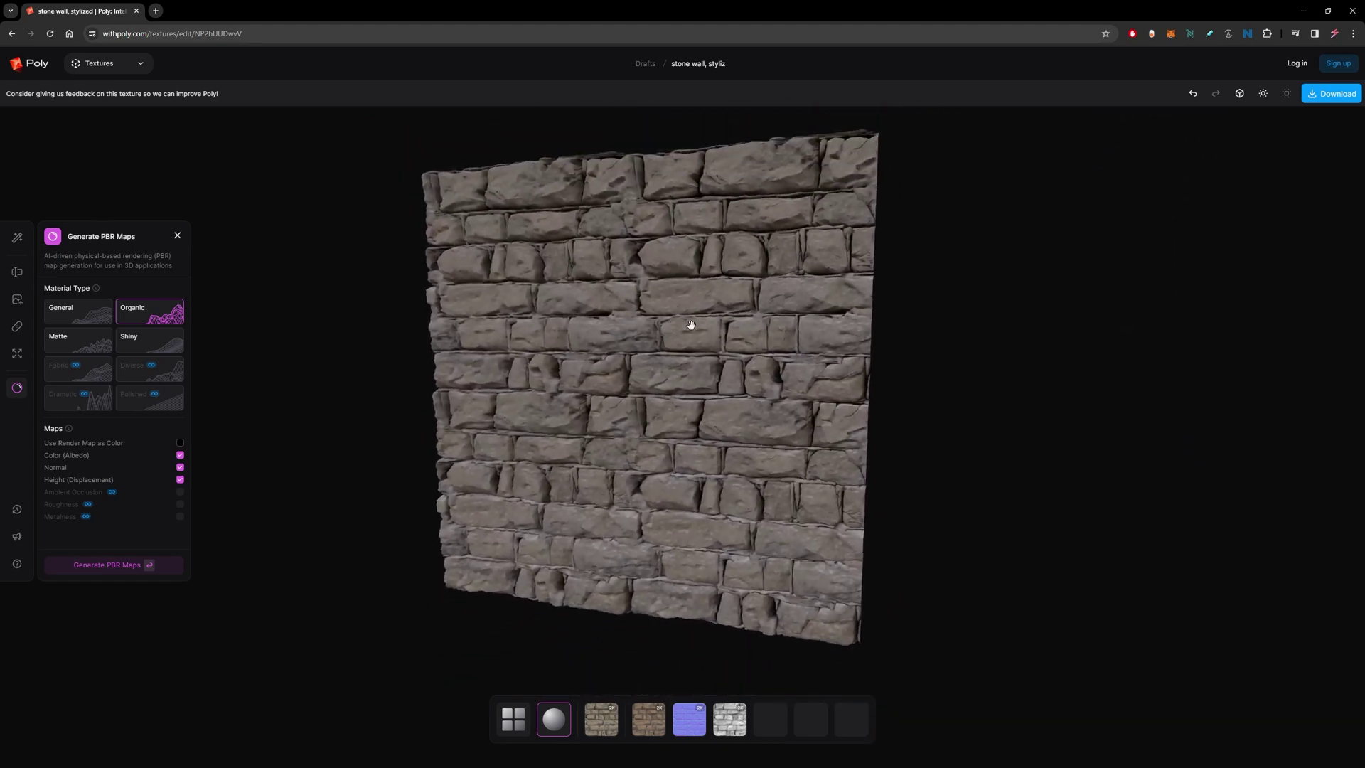
{"action": "left_click_drag", "start_coordinate": [640, 314], "coordinate": [696, 328]}
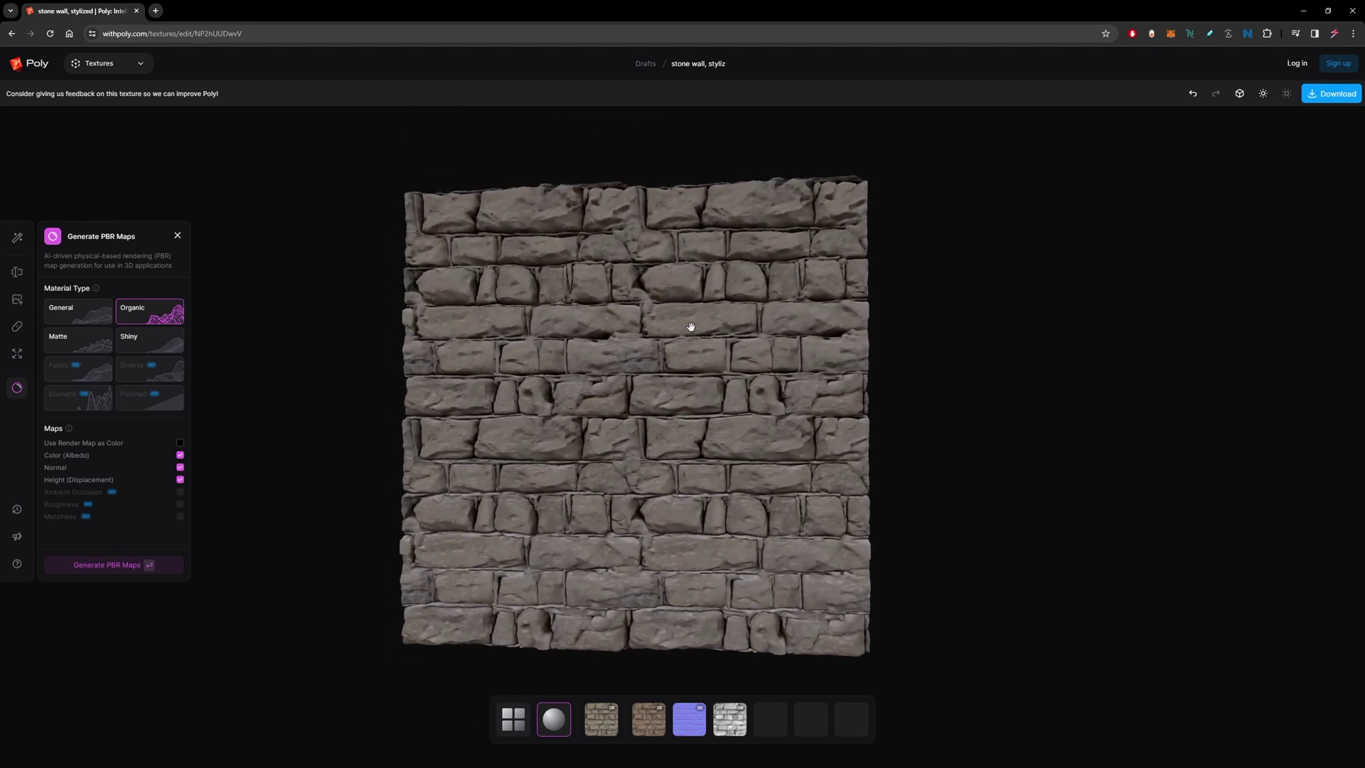
- Export the stone wall texture as a .zip in JPG (8-bit) format
{"action": "left_click", "coordinate": [1330, 100]}
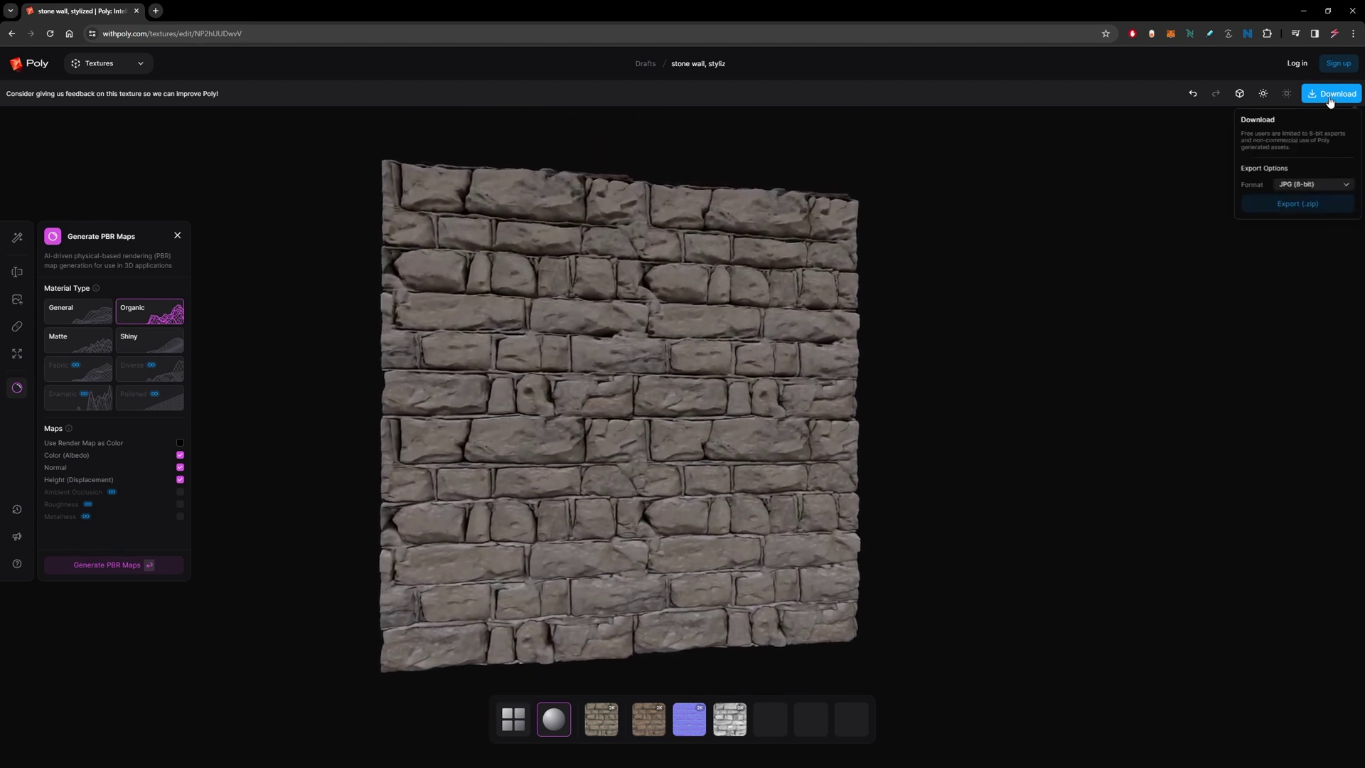
{"action": "left_click", "coordinate": [1331, 185]}
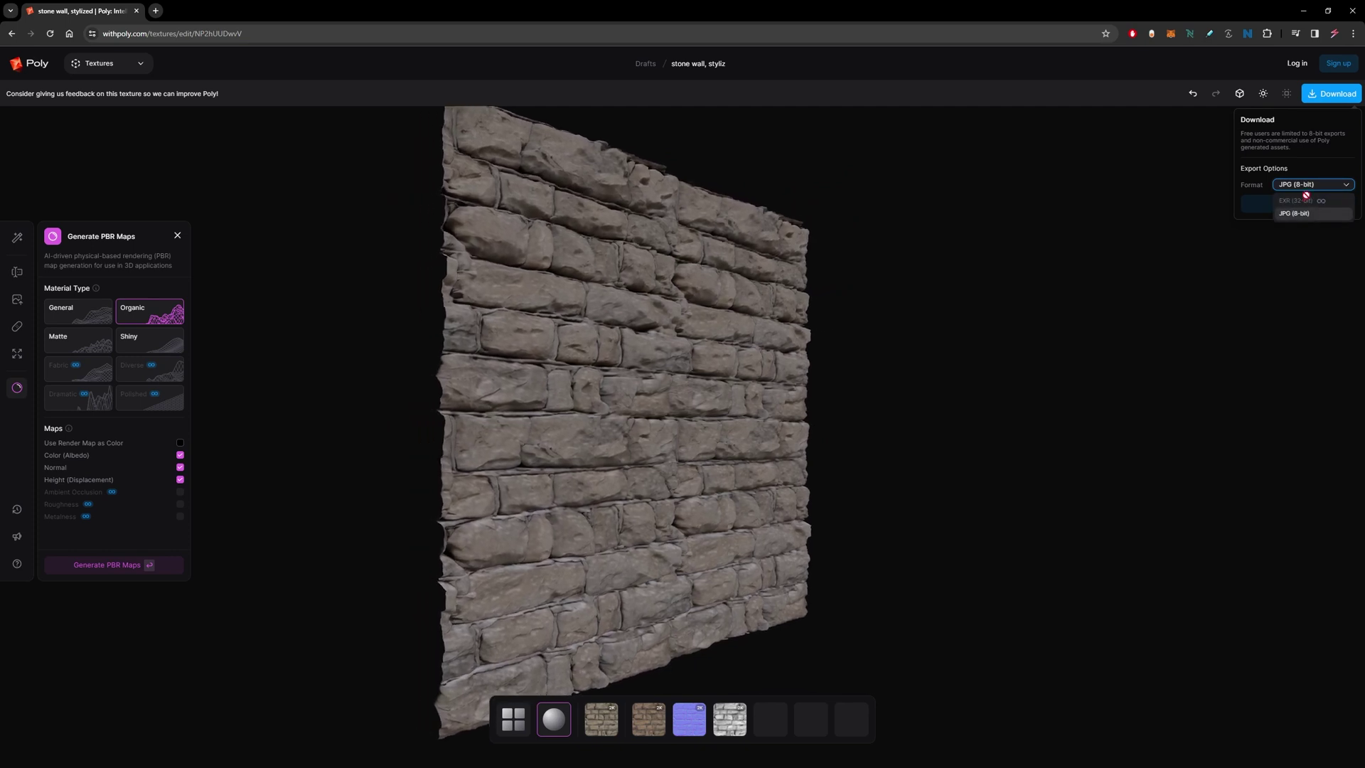
{"action": "left_click", "coordinate": [1297, 212]}
{"action": "left_click", "coordinate": [1300, 204]}
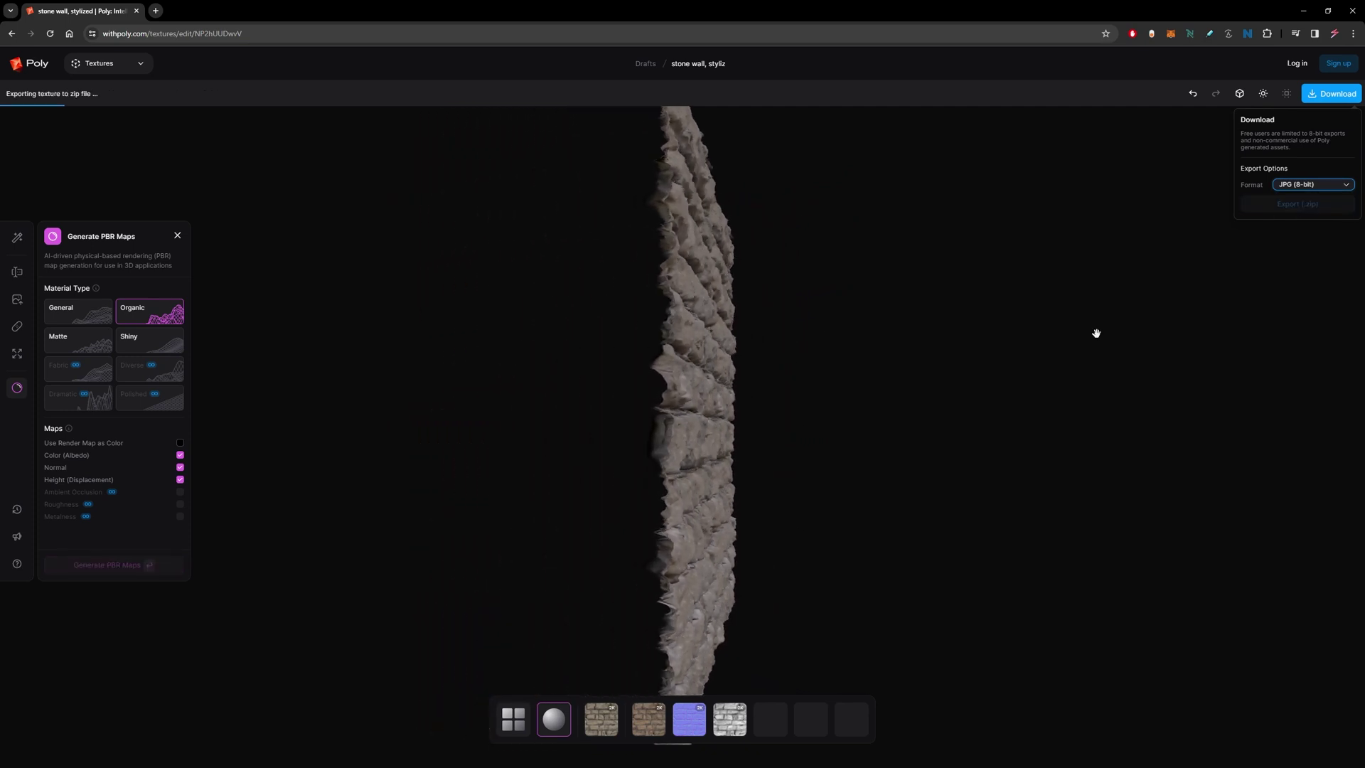
{"action": "key", "text": "Return"}
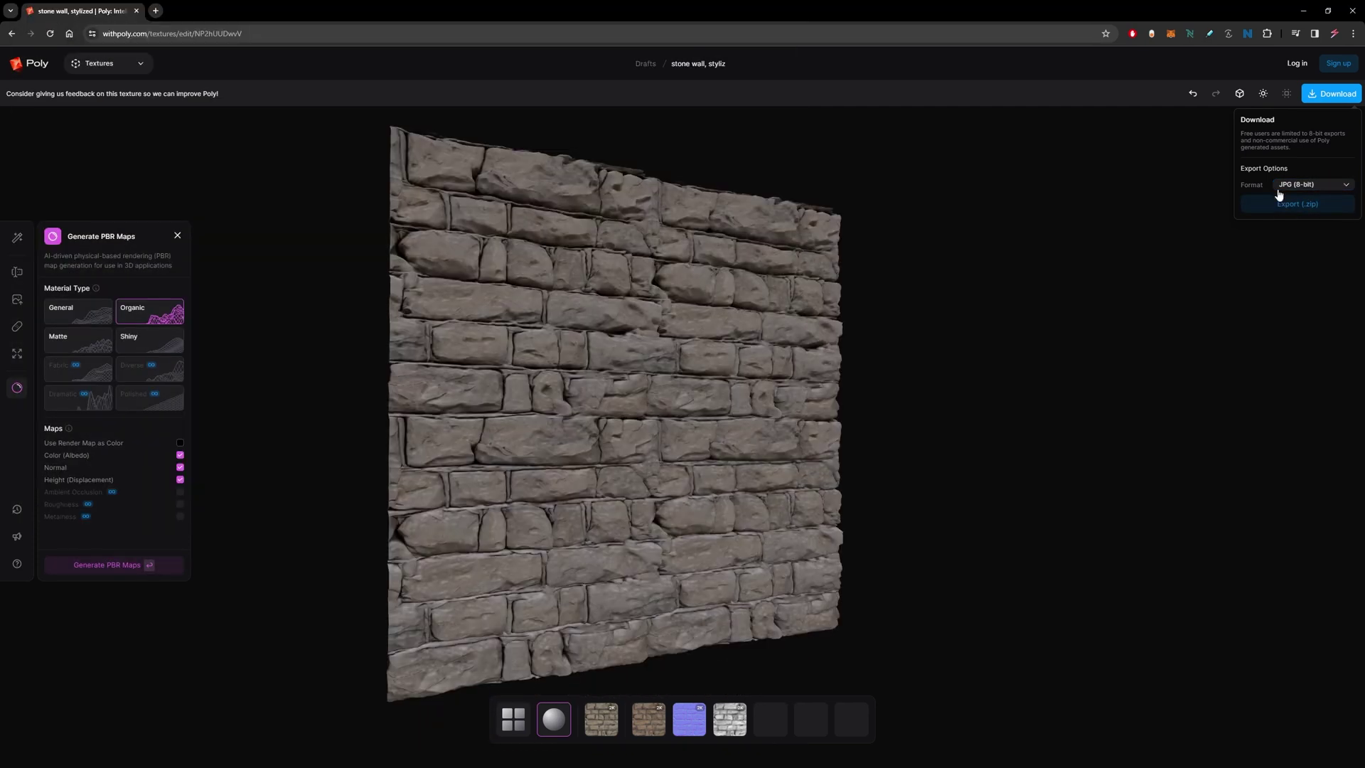